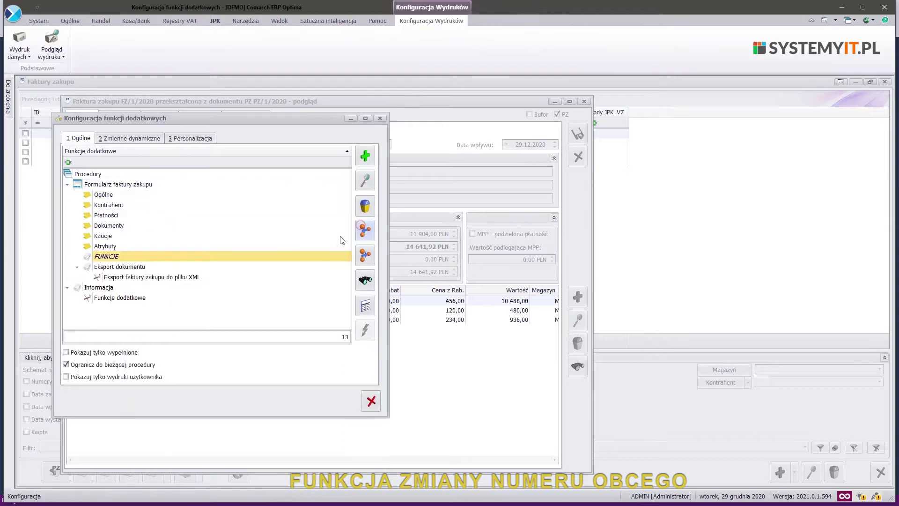
Add the function ZMIANA NUMERU to the FUNKCJE set, with a script setting TrN_NumerObcy=??numer in cdn.TraNag and a "ZMIENIONO NUMER DOKUMENTU" message; close the configuration.
click(366, 157)
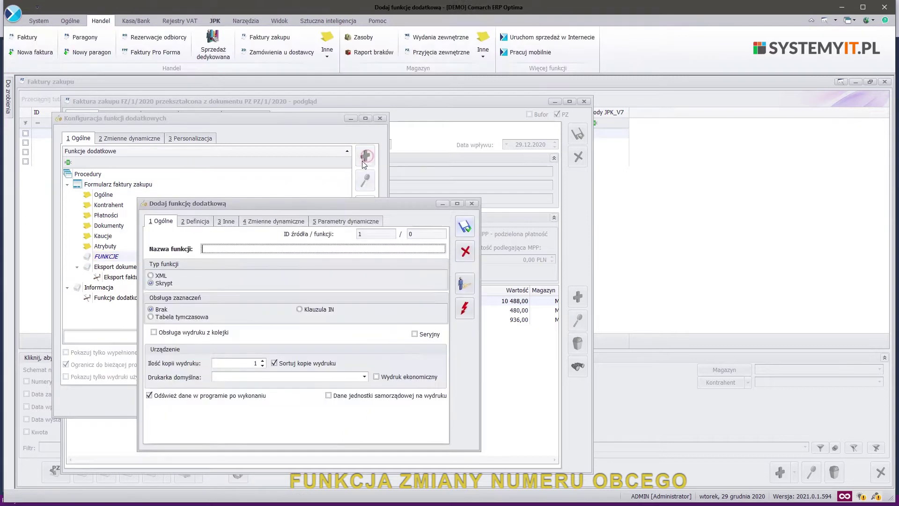
text(ZMIANA NUMERU)
click(204, 225)
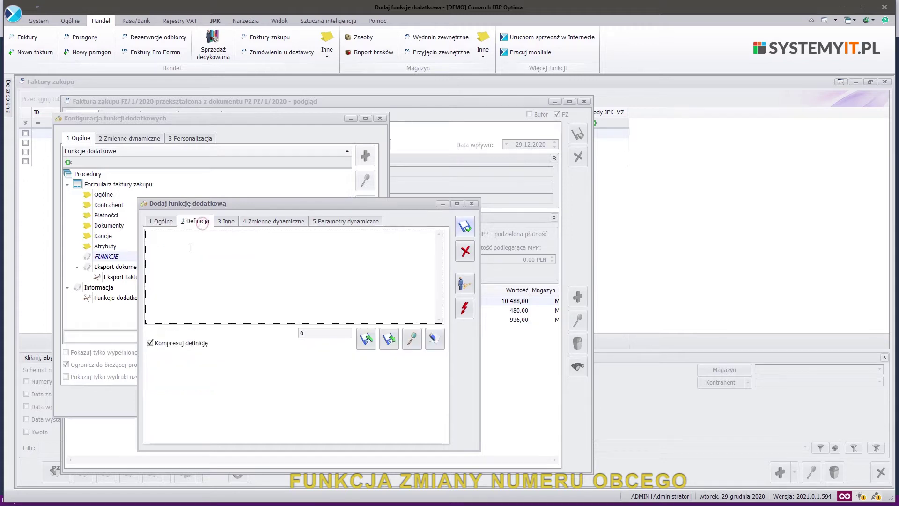
text(@PAR ?@S40|numer|Nowy numer Obcy:REG= @? PAR@ [SQL] ----  ?@Hs200_NQ|Filtr:''@? UPDATE cdn.TraNag SET TrN_NumerObcy=??numer WHERE ??_NQFiltr [VB] MsgBox "ZMIENIONO NUMER DOKUMENTU")
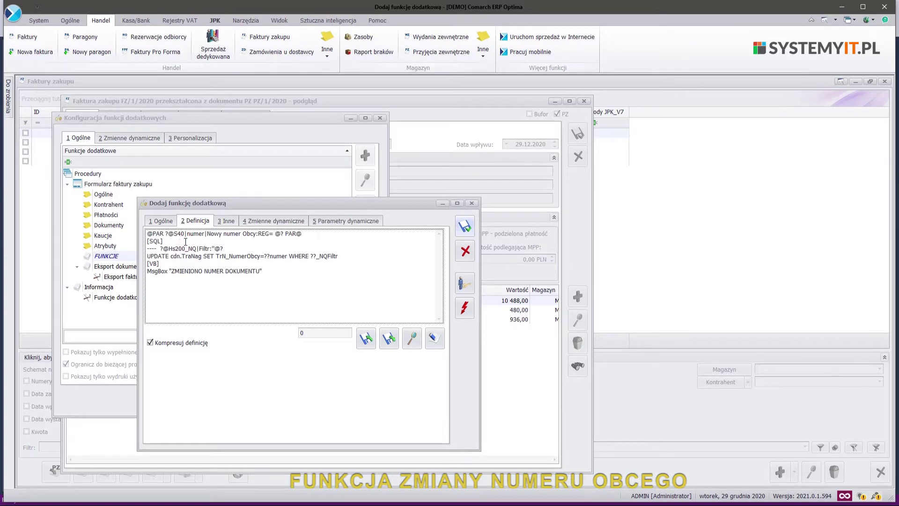
click(464, 226)
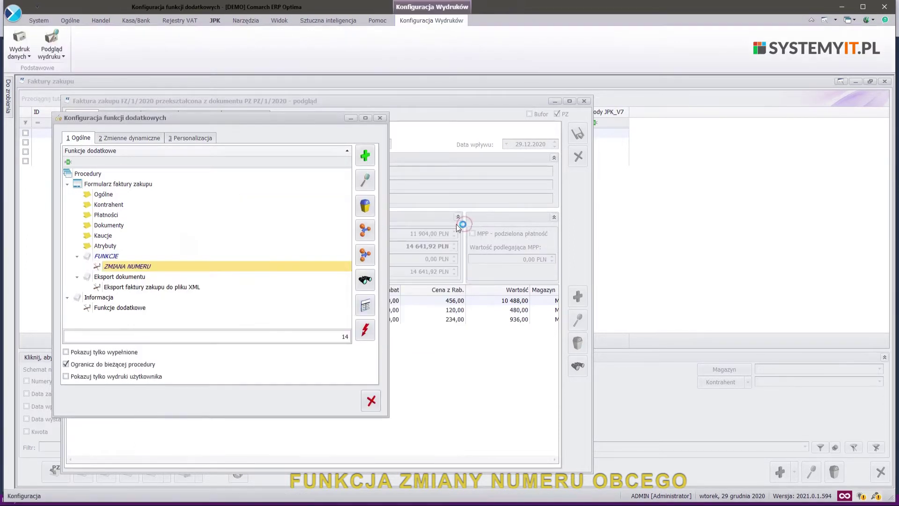
click(383, 118)
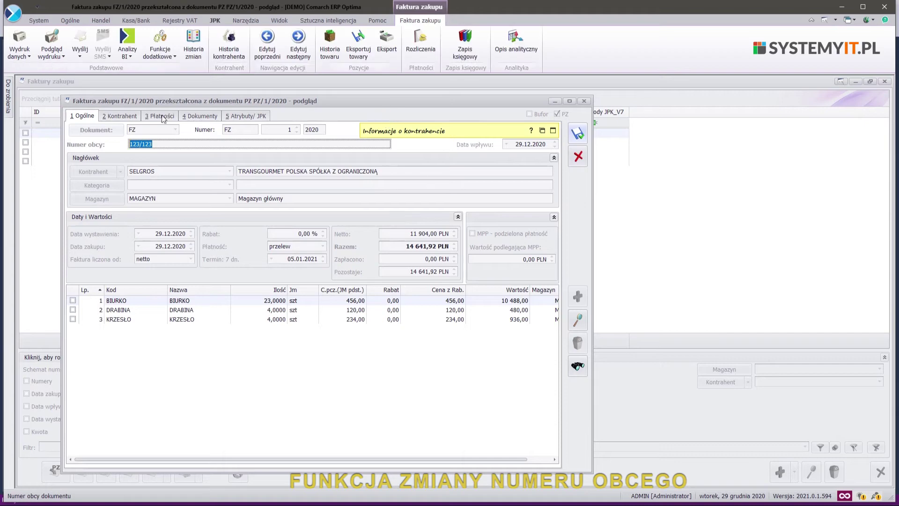
Run ZMIANA NUMERU on purchase invoice FZ/1/2020 with the new foreign number 1234/2020/2020 and close the invoice.
click(163, 57)
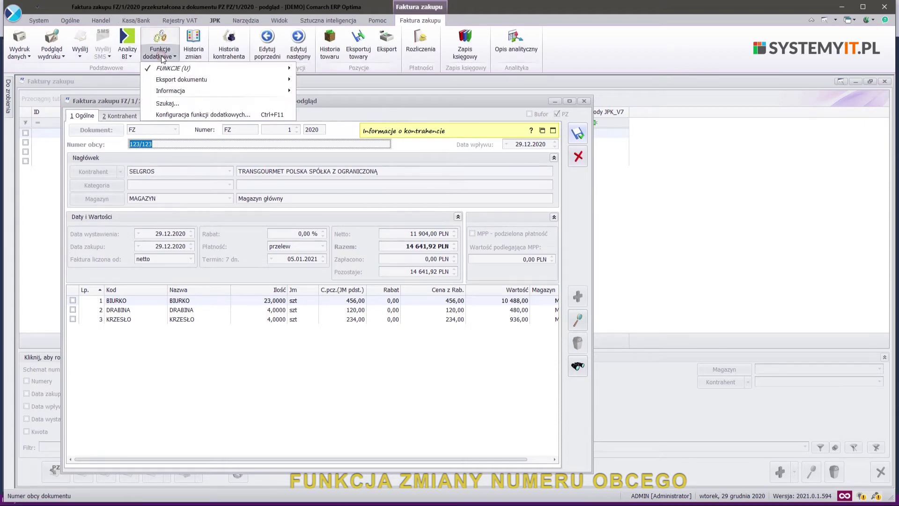
mouse_move(281, 69)
click(328, 69)
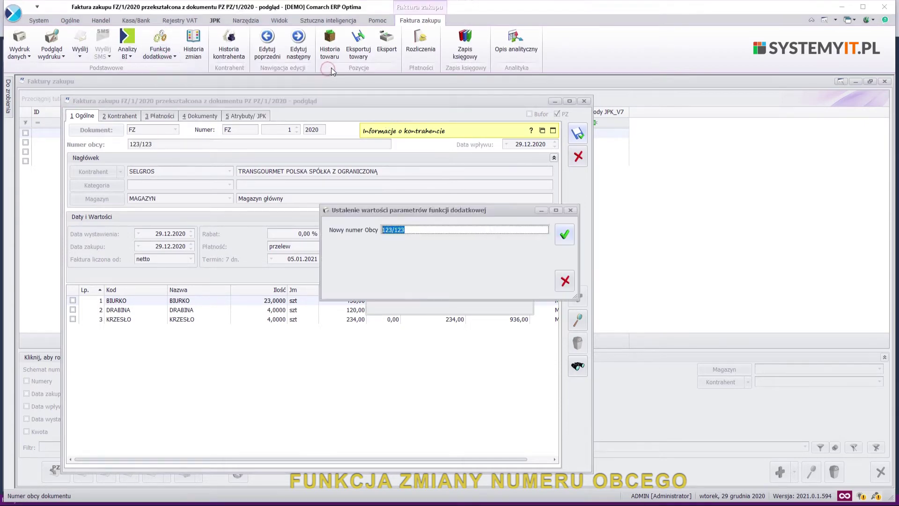
click(428, 231)
double_click(429, 230)
text(1234/2020/2020)
click(564, 234)
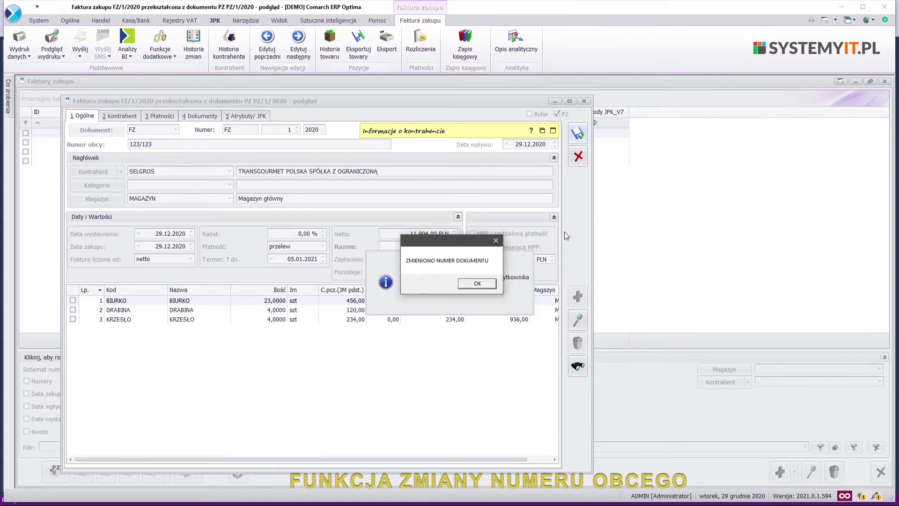
click(484, 284)
click(580, 160)
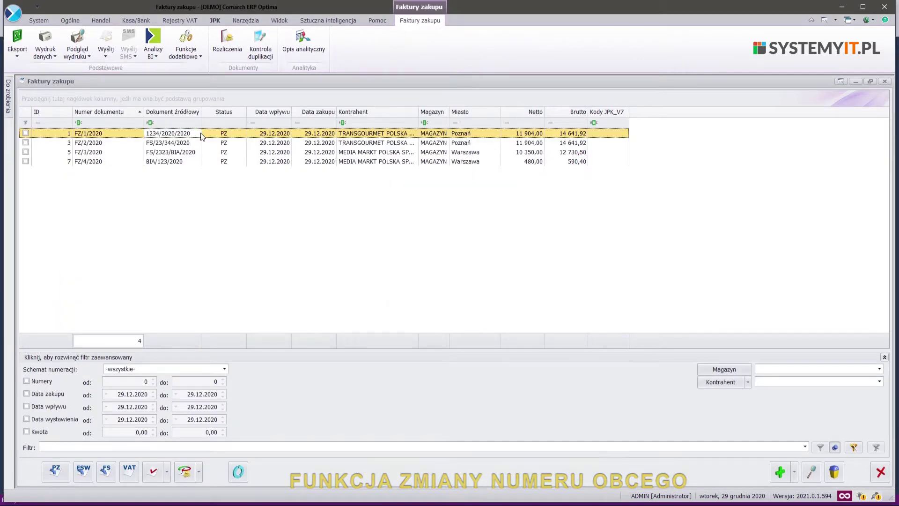
Close the purchase invoice list, maximize the program window and open the sales invoice list.
click(885, 81)
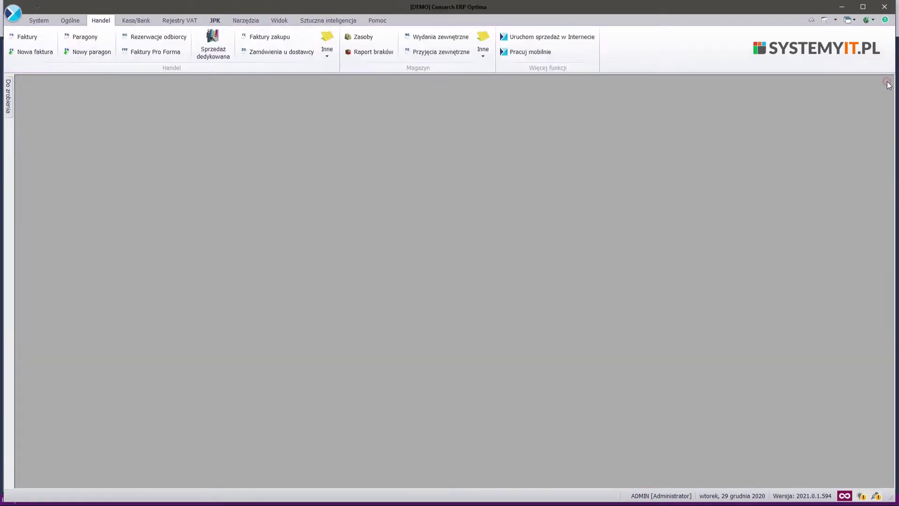
key(super+Up)
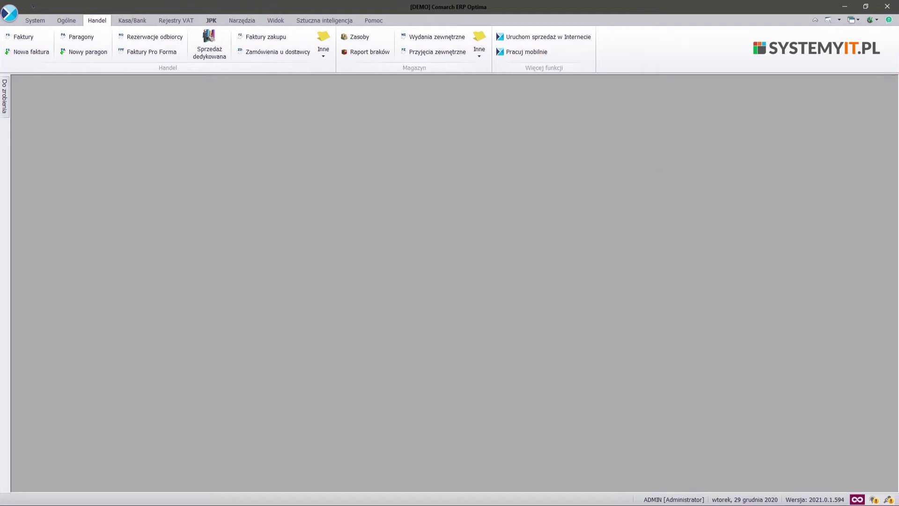
click(21, 37)
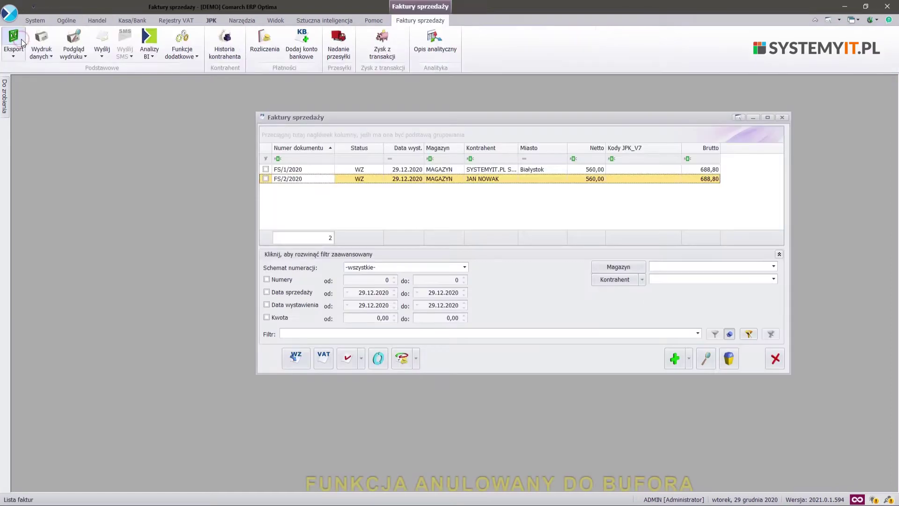
Cancel sales invoice FS/2/2020 and confirm the cancellation.
right_click(361, 182)
click(435, 245)
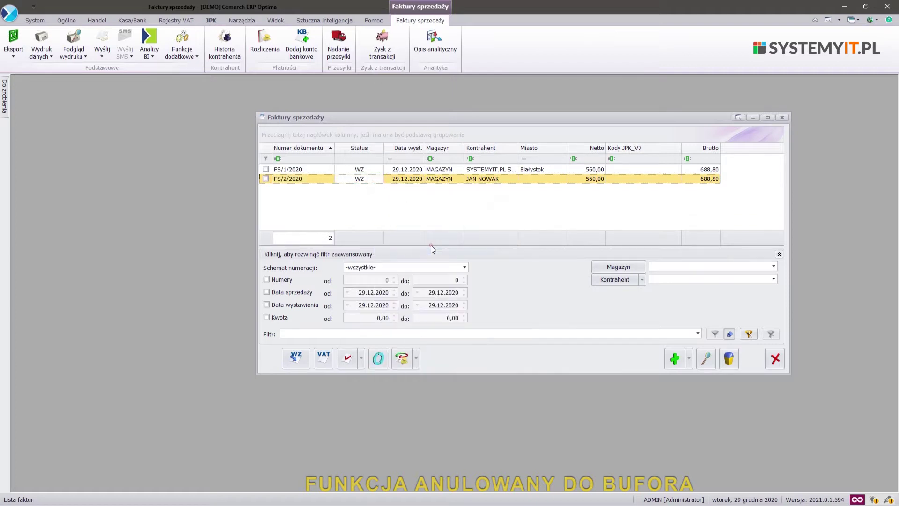
click(462, 259)
click(471, 255)
Open invoice FS/2/2020 and its additional functions configuration, and add a function set named FUNKCJE under Formularz faktury sprzedaży.
double_click(426, 178)
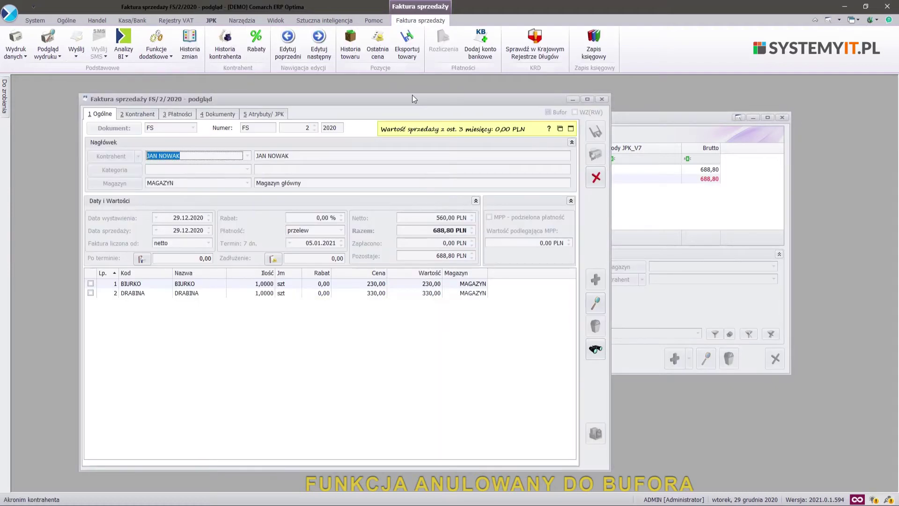
click(157, 49)
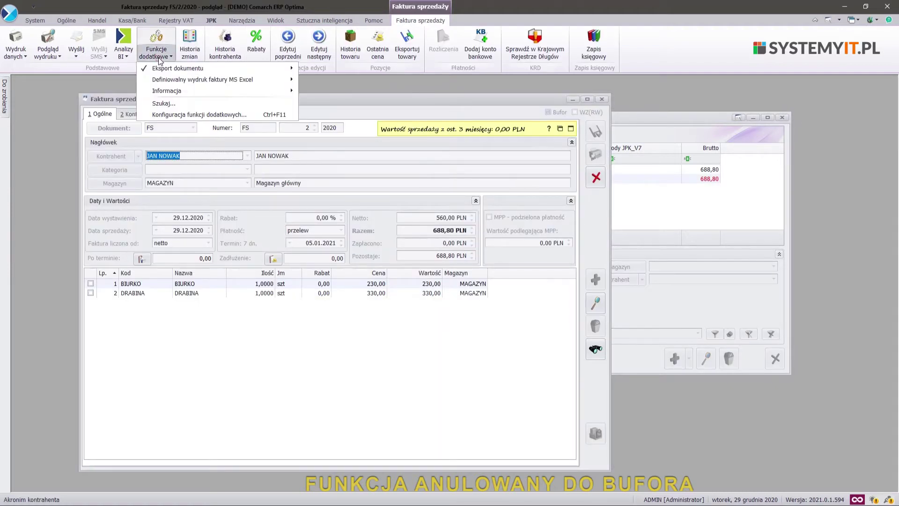
click(203, 115)
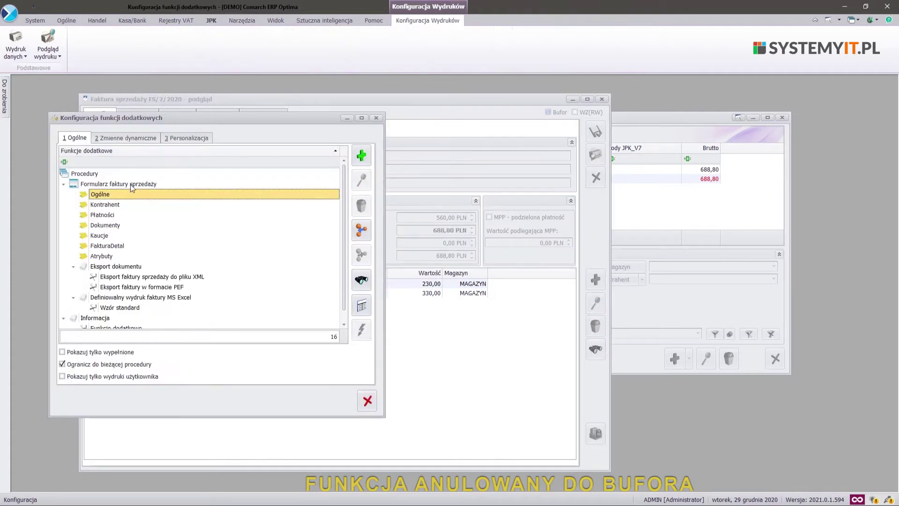
click(130, 185)
click(361, 158)
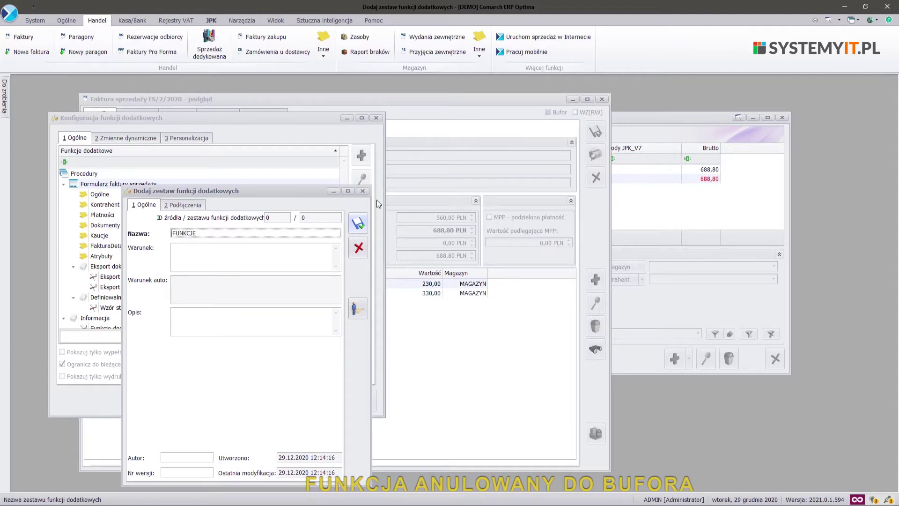
click(359, 223)
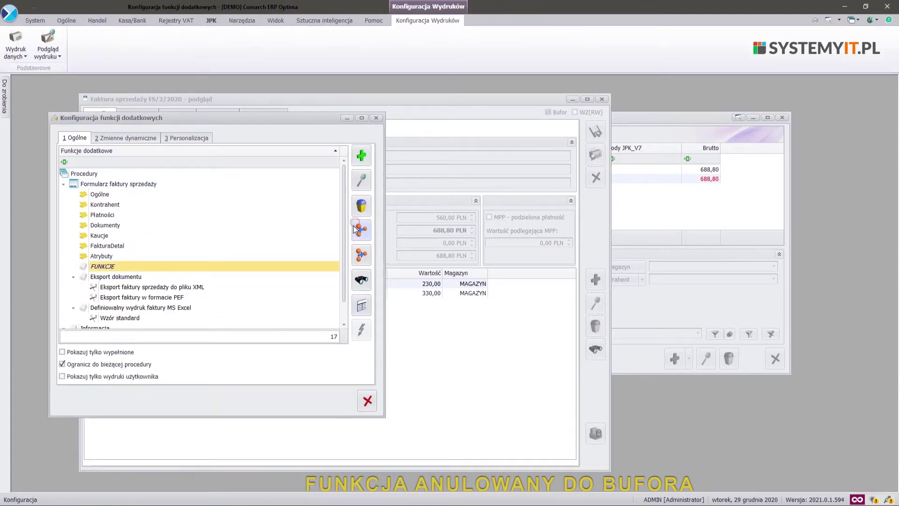
Add the function ANULOWANY DO BUFORA to the FUNKCJE set, with a script setting TrN_Bufor=1 and TrN_Anulowany=0 where TrN_Bufor=-1; close the configuration.
click(362, 156)
text(ANULOWANY DO BUFORA)
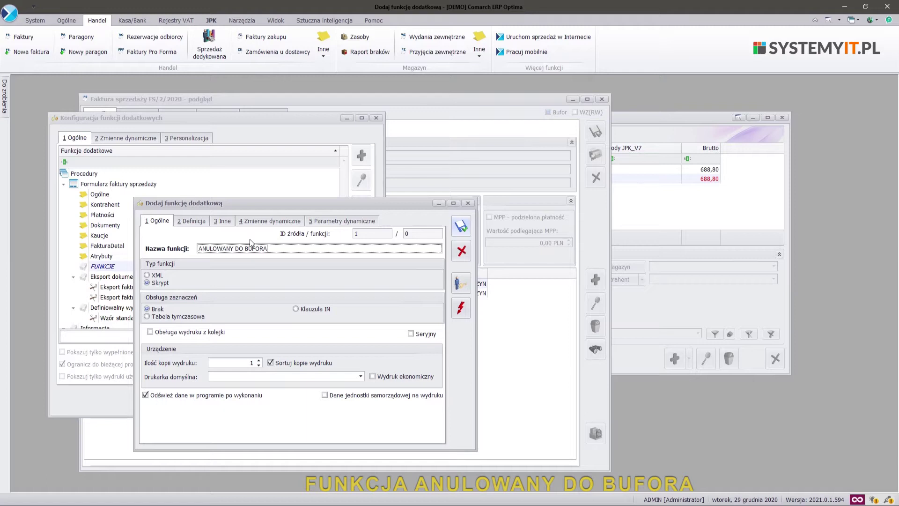
click(200, 219)
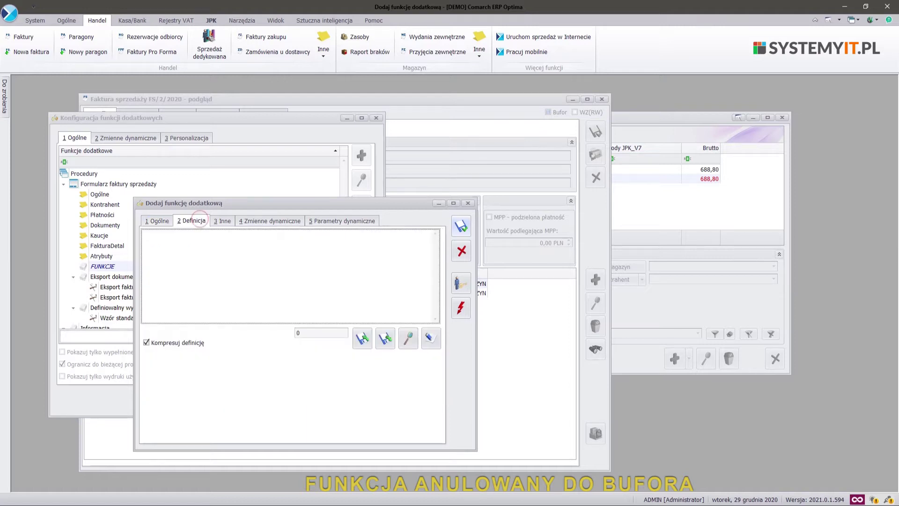
key(alt+Tab)
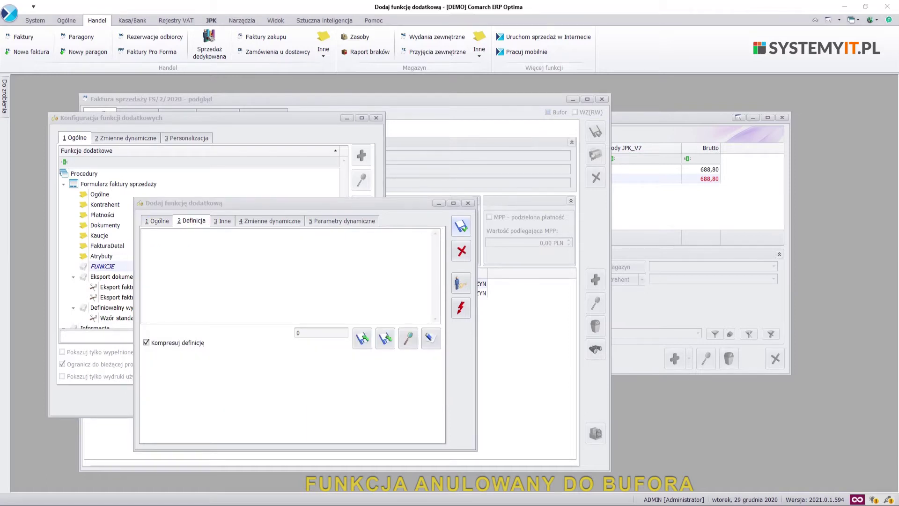
key(alt+Tab)
text([SQL] ----  ?@Hs200_NQ|Filtr:"@? UPDATE cdn.TraNag SET TrN_Bufor=1 , TrN_Anulowany=0 WHERE ??_NQFiltr and TrN_Bufor=-1 [VB] MsgBox "PRZYWRÓCONO ANULOWANY DOKUMENT DO BUFORA SYSTEMYIT.PL")
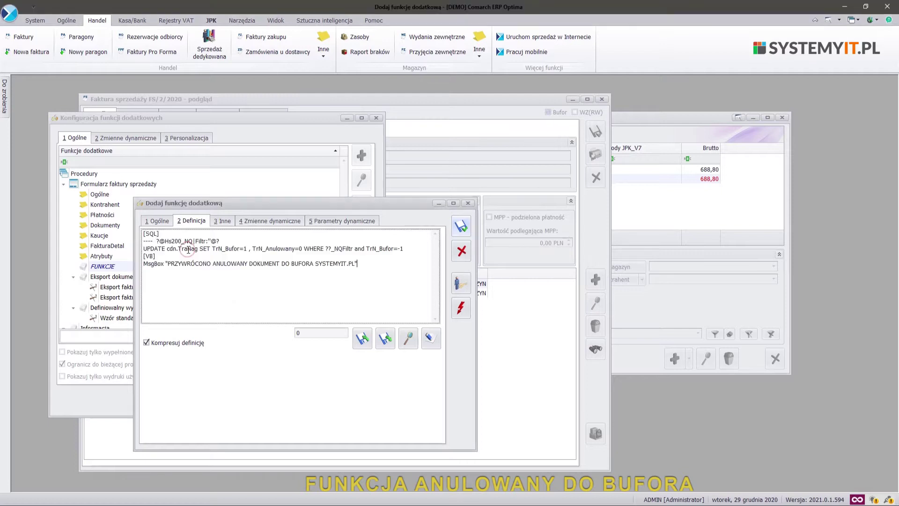
click(462, 228)
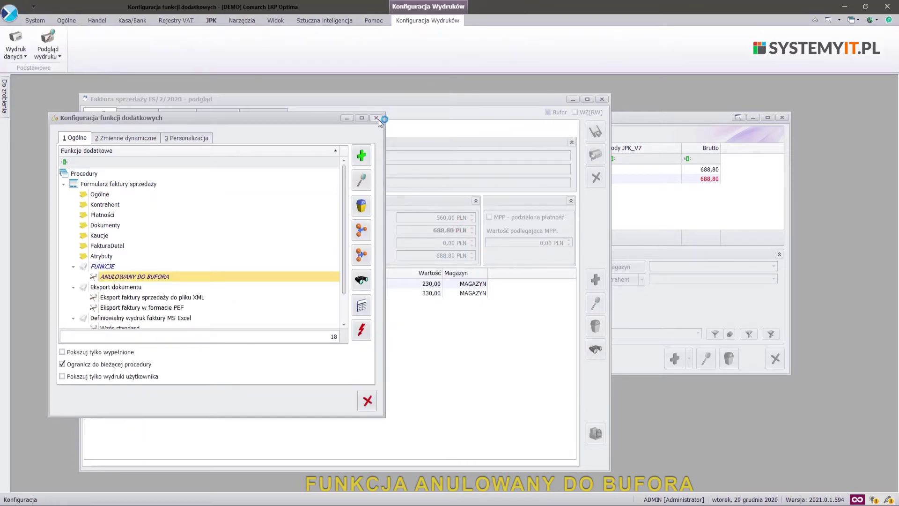
click(377, 118)
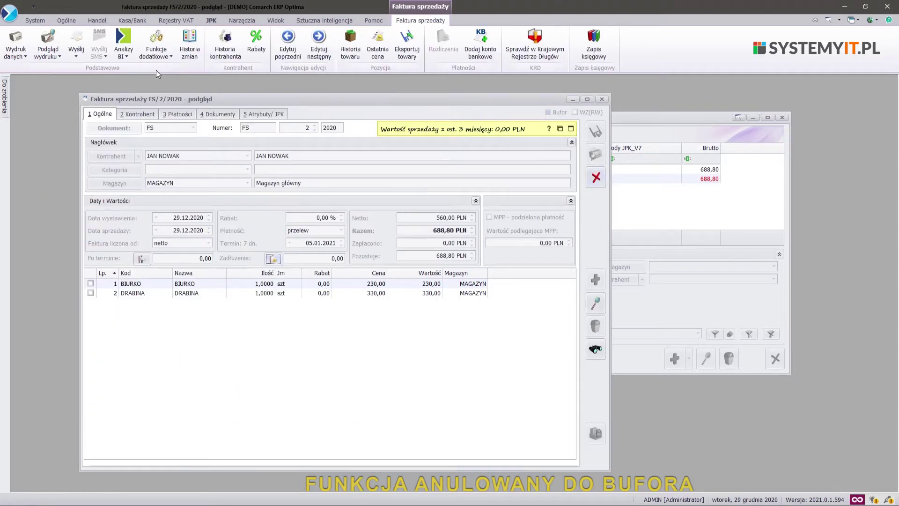
Run ANULOWANY DO BUFORA on the cancelled invoice FS/2/2020 and close the invoice preview.
click(157, 52)
mouse_move(163, 70)
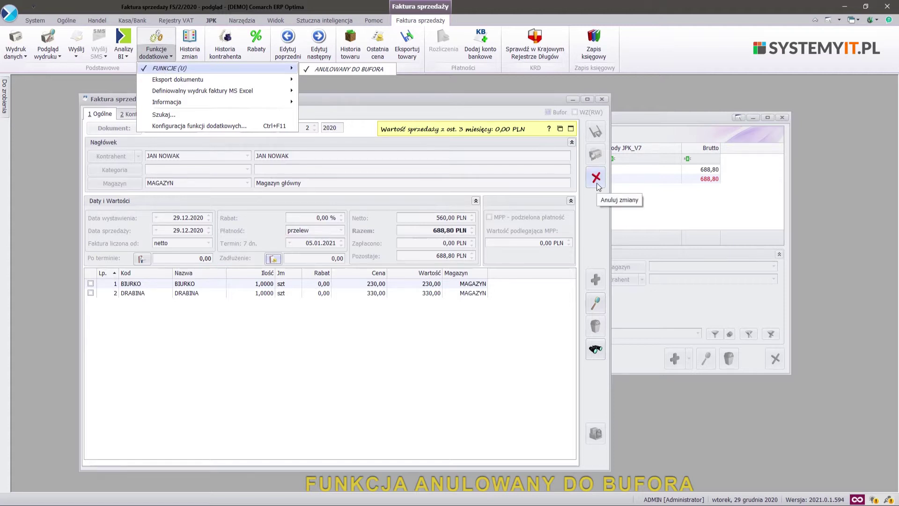
click(358, 69)
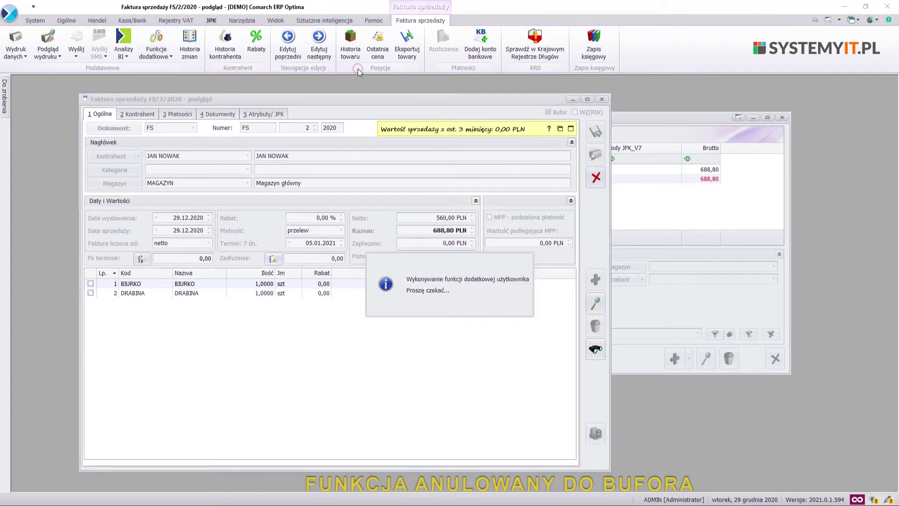
click(520, 284)
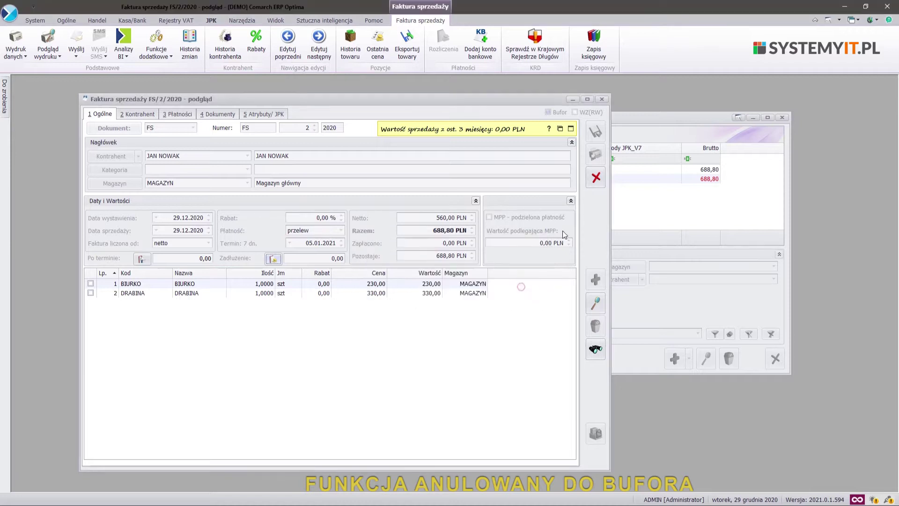
click(596, 177)
click(472, 258)
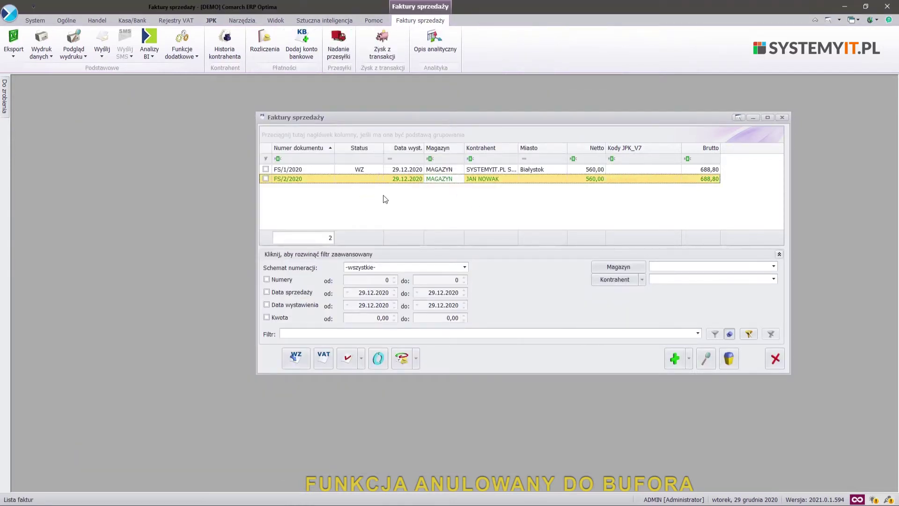
Set the DRABINA price to 234 in invoice FS/2/2020, take the invoice out of the buffer and save it.
click(371, 181)
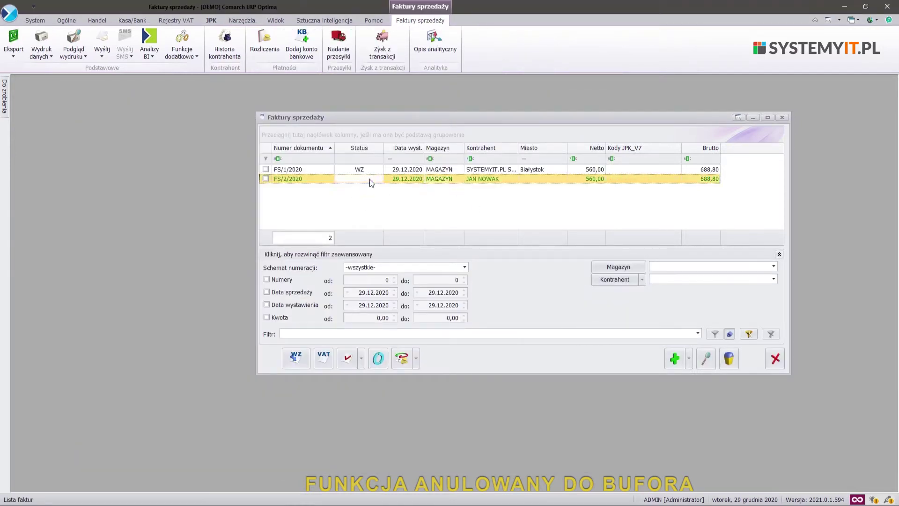
double_click(371, 181)
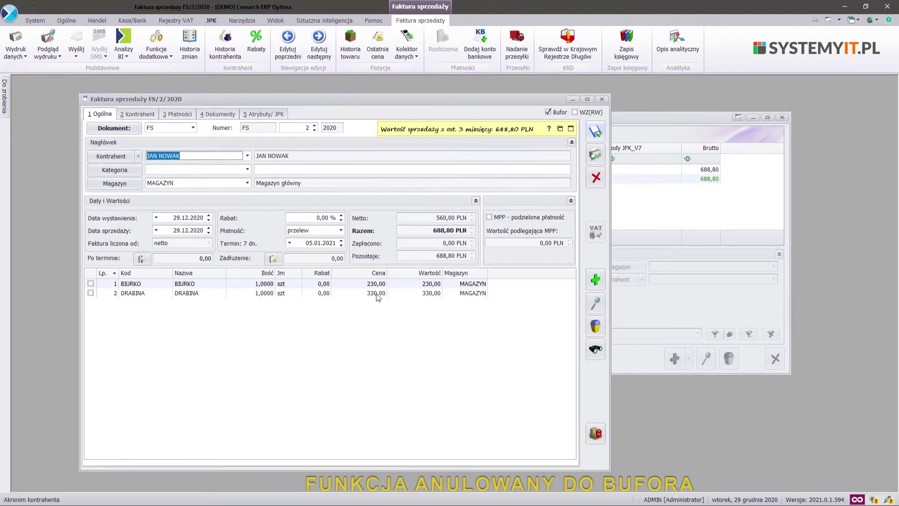
click(376, 294)
double_click(376, 293)
text(234)
key(Return)
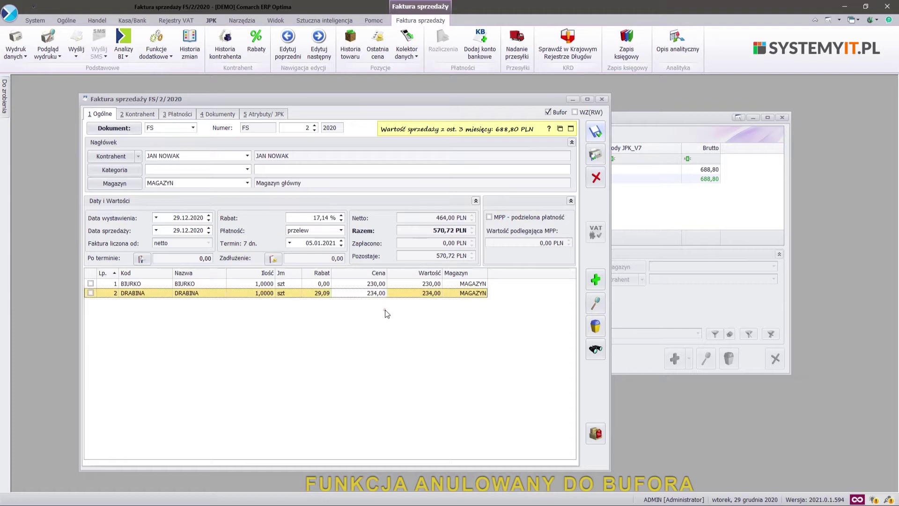
click(548, 113)
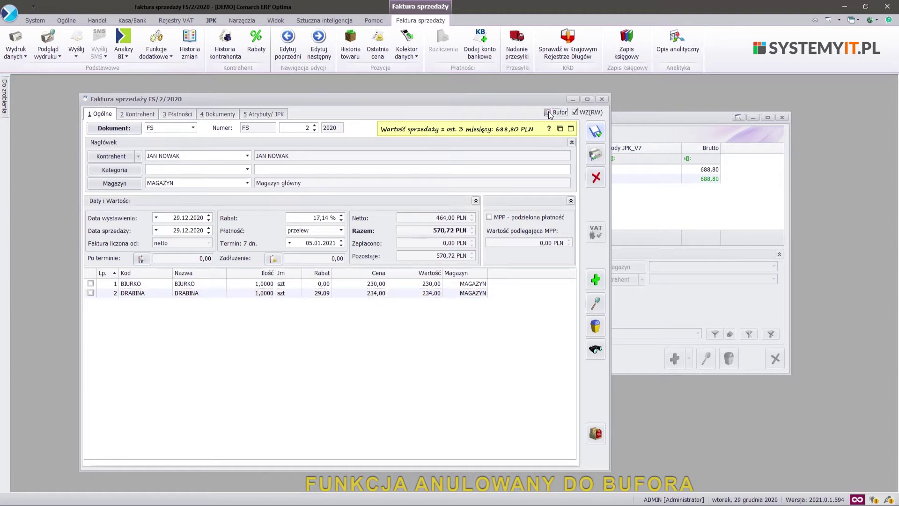
click(595, 133)
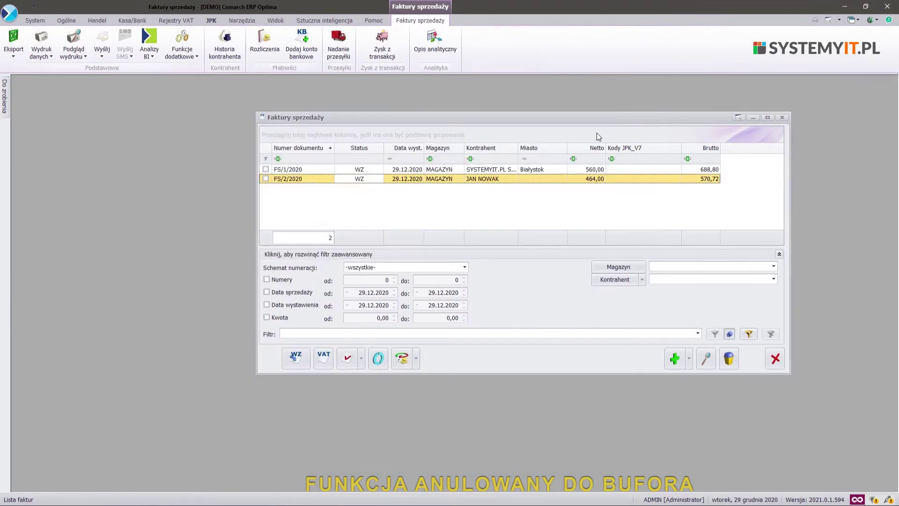
Close the sales invoice list and open it again.
click(782, 118)
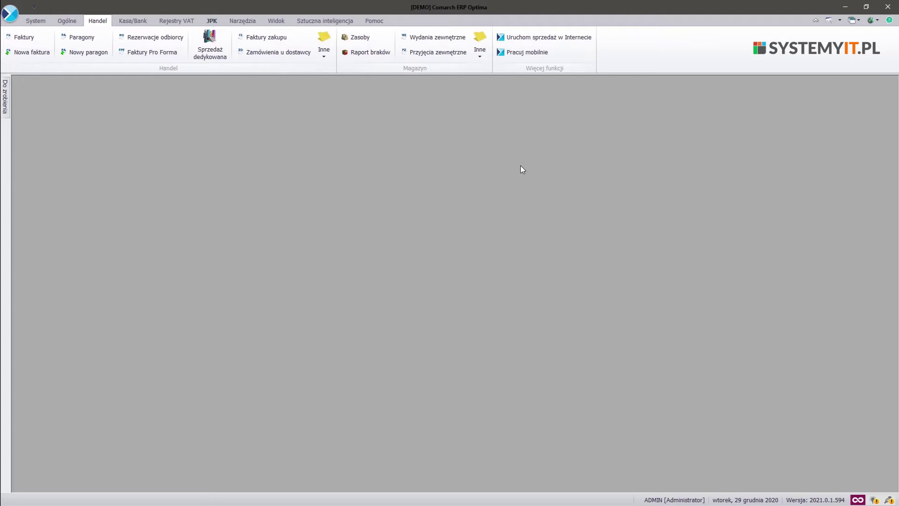
click(28, 38)
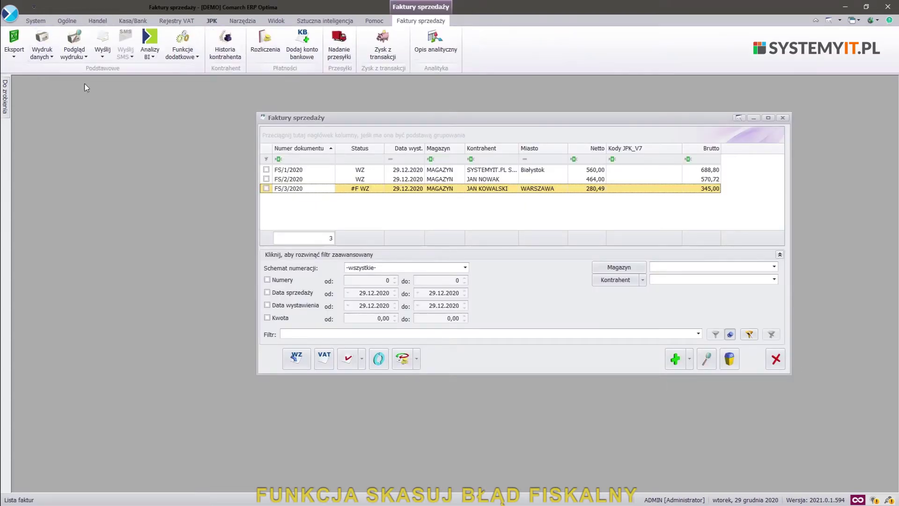
Open invoice FS/3/2020 and add a script function named SKASUJ BŁĄD FISKALNY to the FUNKCJE set of its additional functions.
click(381, 190)
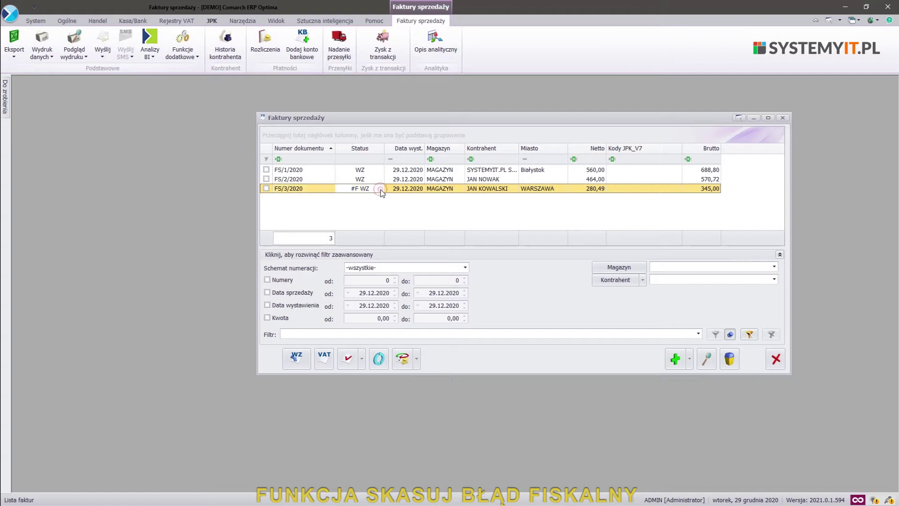
double_click(382, 189)
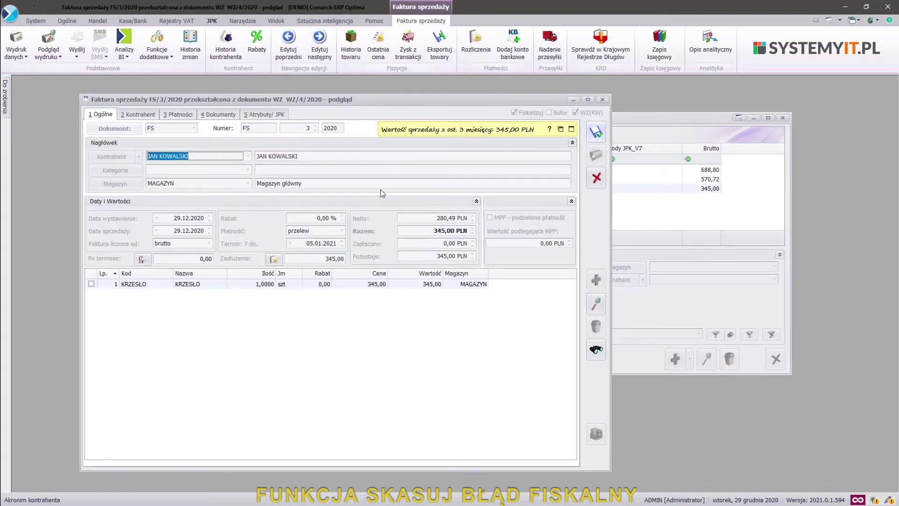
click(159, 51)
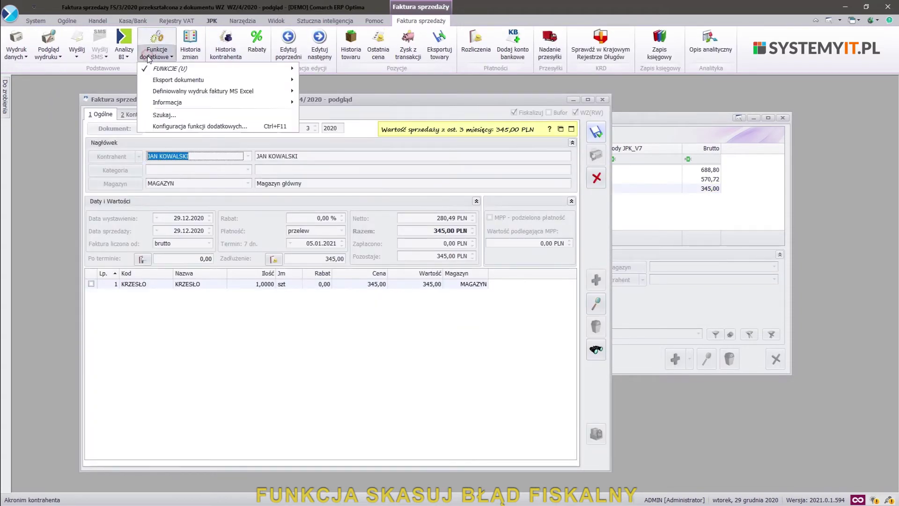
click(213, 126)
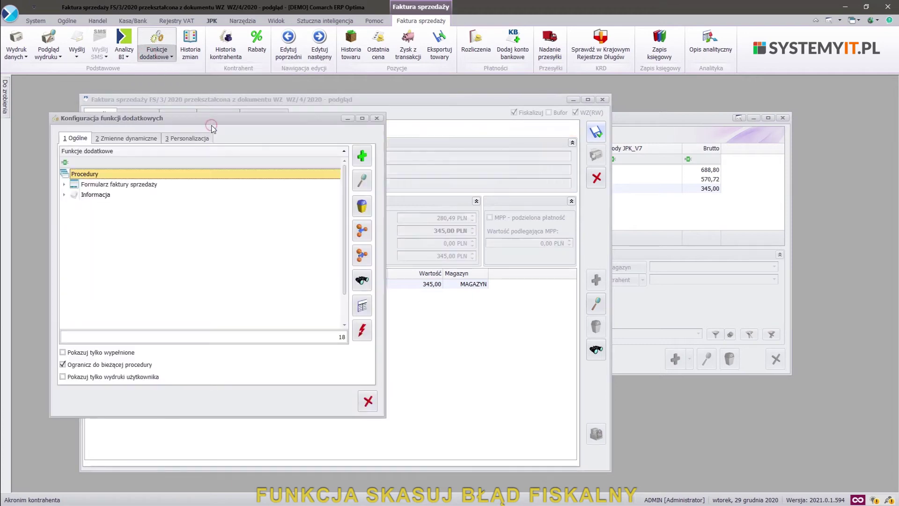
click(120, 267)
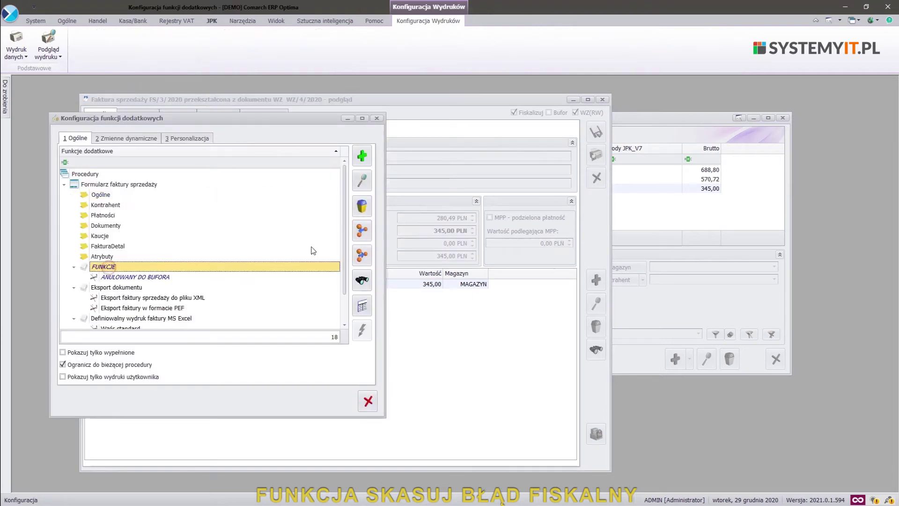
click(362, 156)
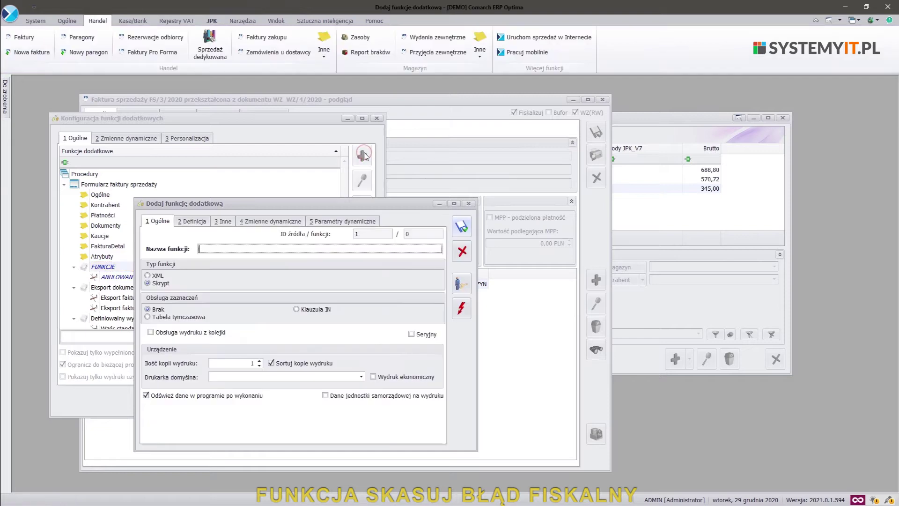
text(SKASUJ BŁĄD FISKALNY)
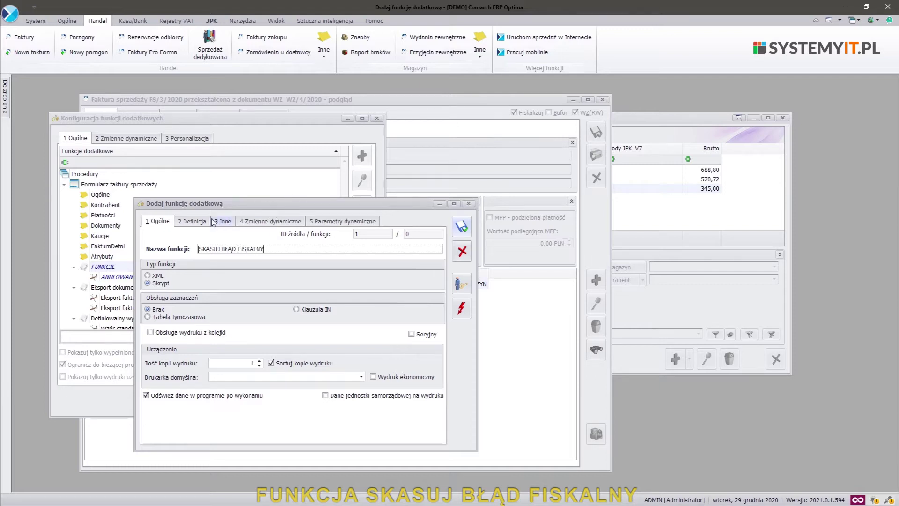
Define the function with SQL setting TrN_FiskalnaErr=0 in cdn.TraNag WHERE ??_NQFiltr and the message "Skasowano blad fiskalny"; save it and close the configuration.
click(196, 222)
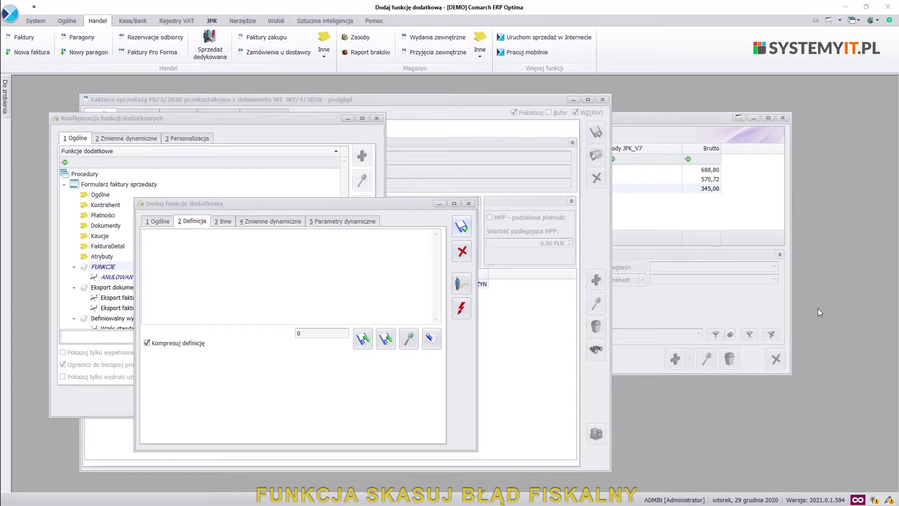
click(269, 248)
text([SQL] ----  ?@Hs200_NQ|Filtr:"@? UPDATE cdn.TraNag SET TrN_FiskalnaErr=0 WHERE ??_NQFiltr [VB] MsgBox "Skasowano blad fiskalny")
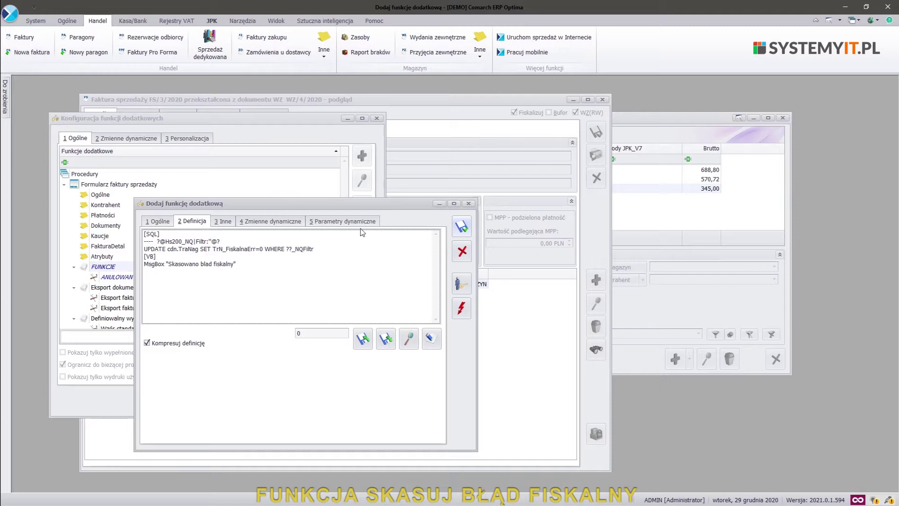
click(461, 226)
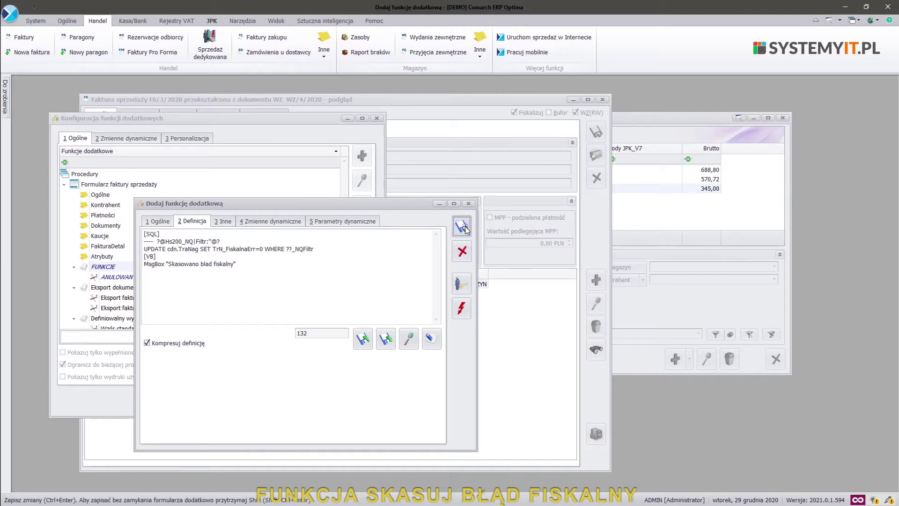
click(378, 119)
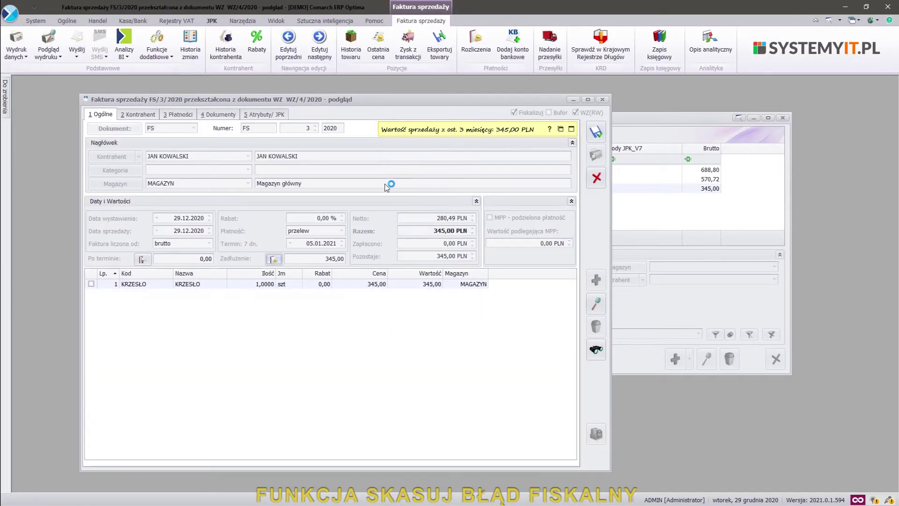
Run SKASUJ BŁĄD FISKALNY on invoice FS/3/2020 and close the invoice preview and the invoice list.
click(154, 56)
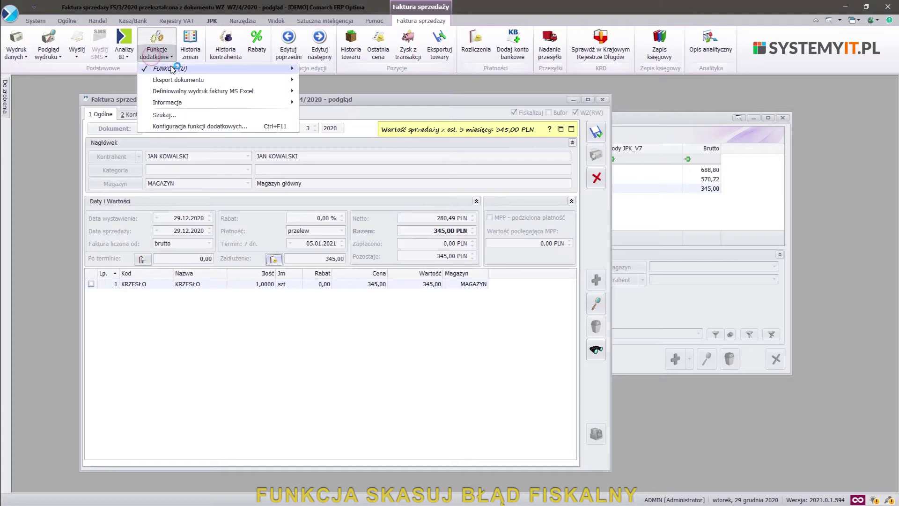
click(339, 81)
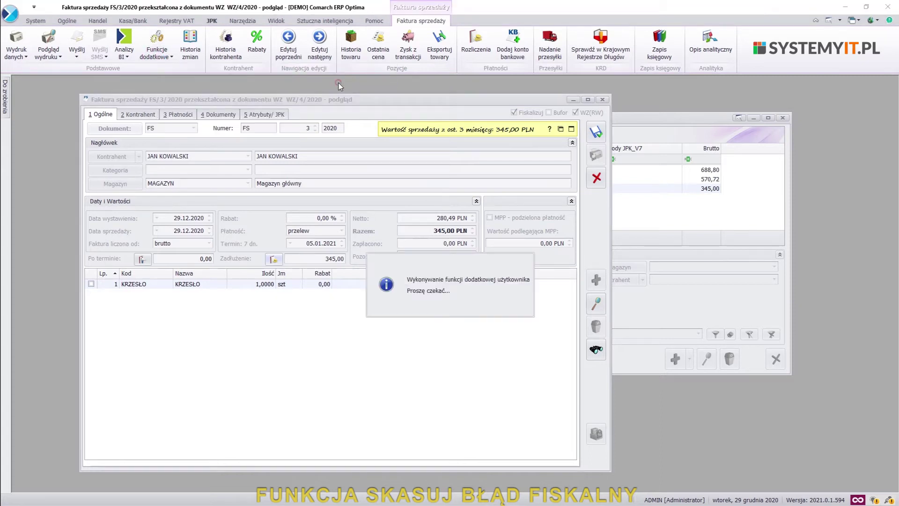
click(470, 284)
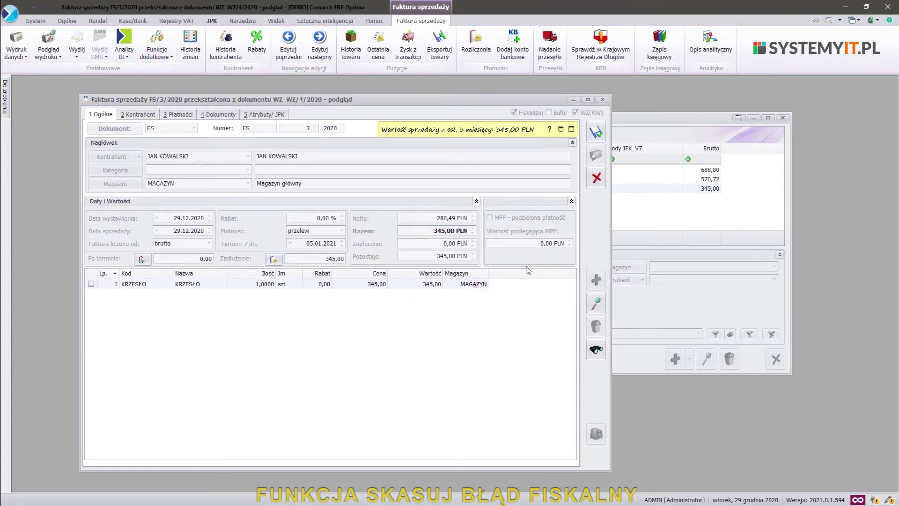
click(597, 179)
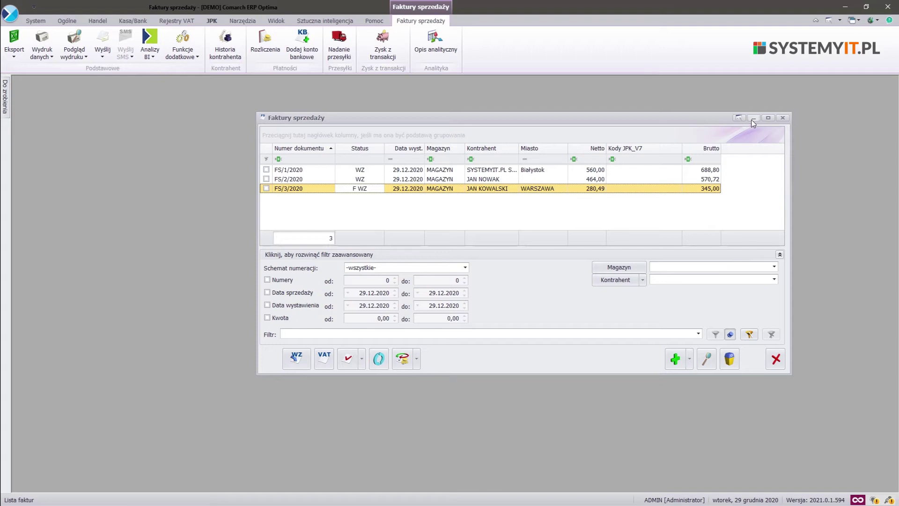
click(783, 117)
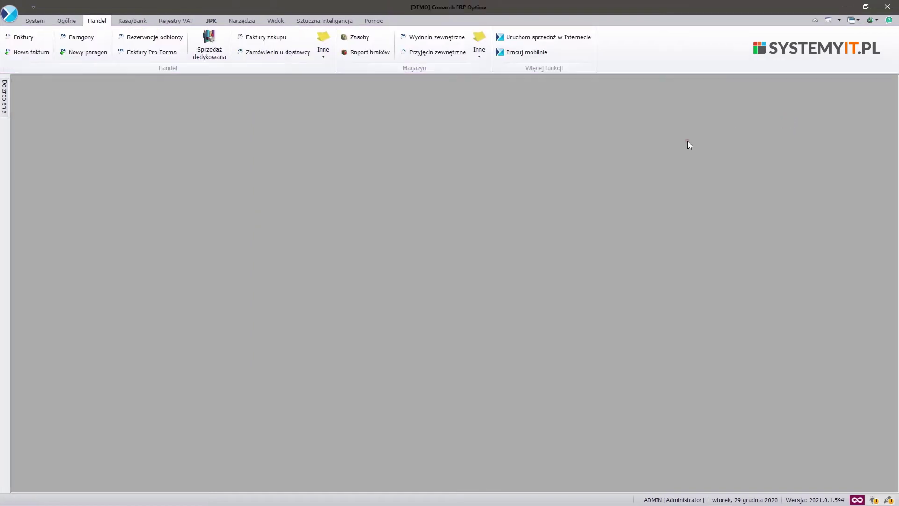
key(super+Down)
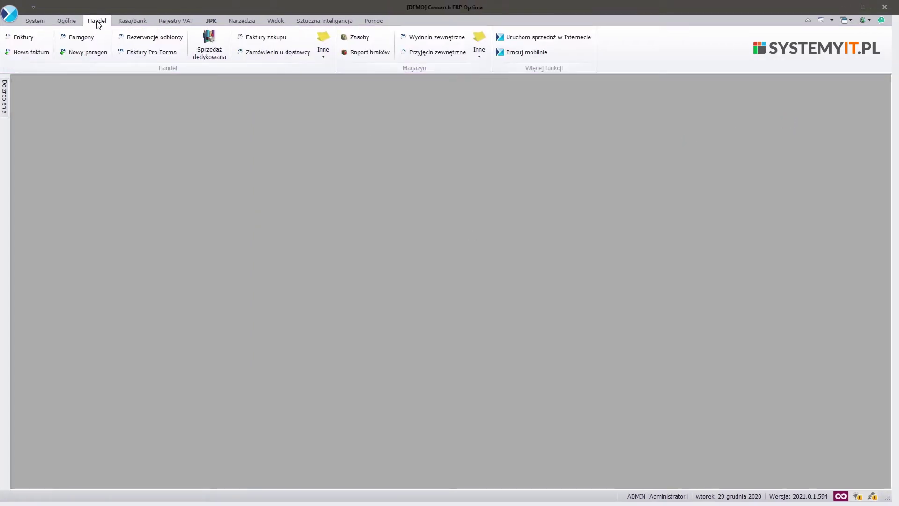
Create the stock list filter BEZ ROTACJI W DNIACH WSTECZ, with SQL excluding items on type 306 documents outside the buffer issued within Ilosc_dni days, default 366.
click(357, 40)
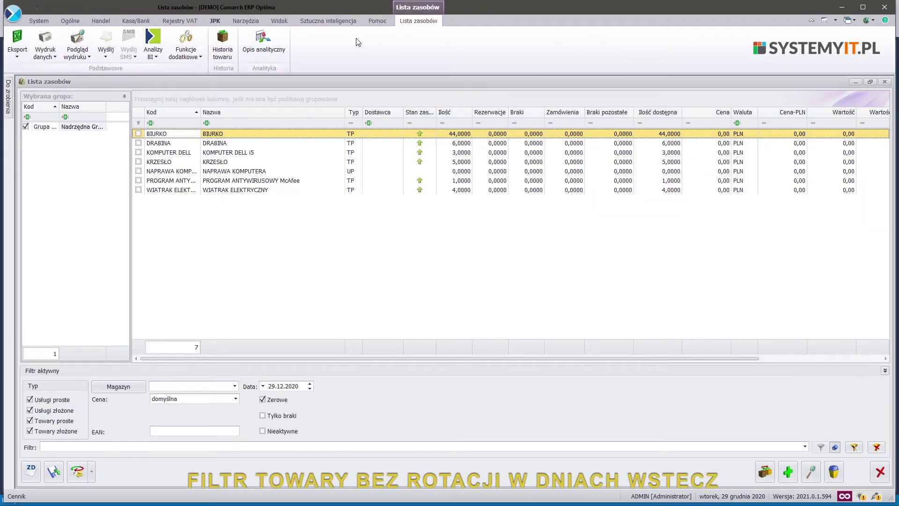
click(855, 448)
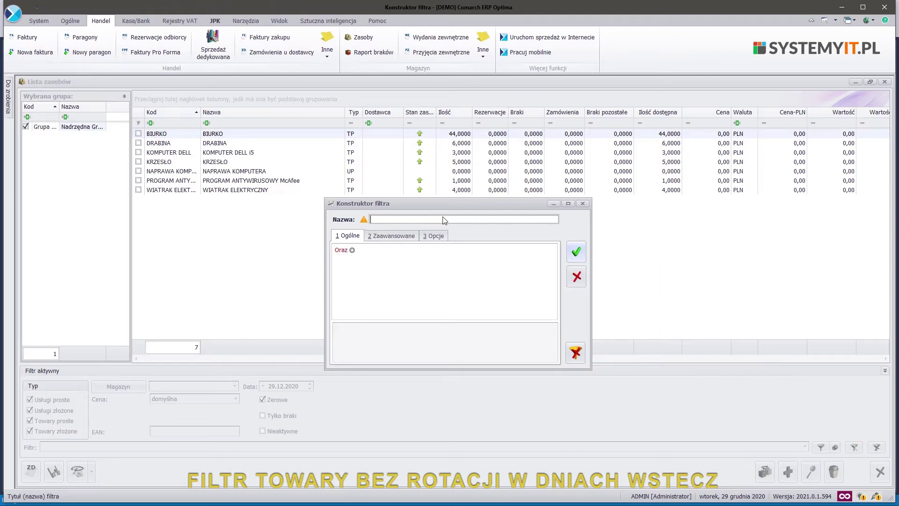
text(BEZ ROTACJI W DNIACH WSTECZ)
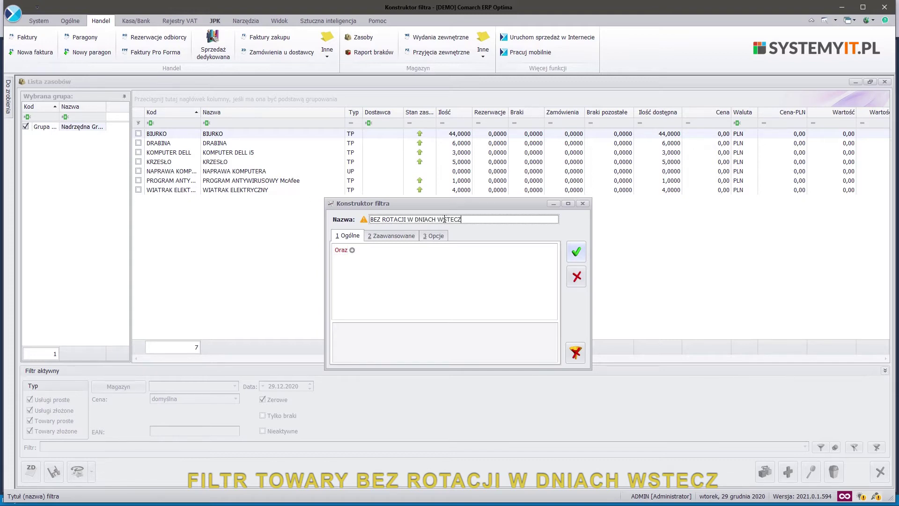
click(398, 237)
click(395, 253)
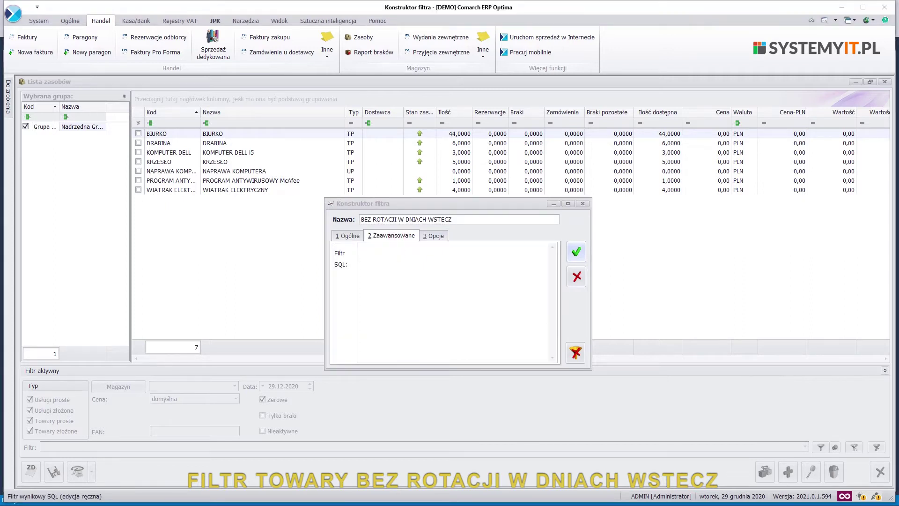
click(390, 252)
key(ctrl+v)
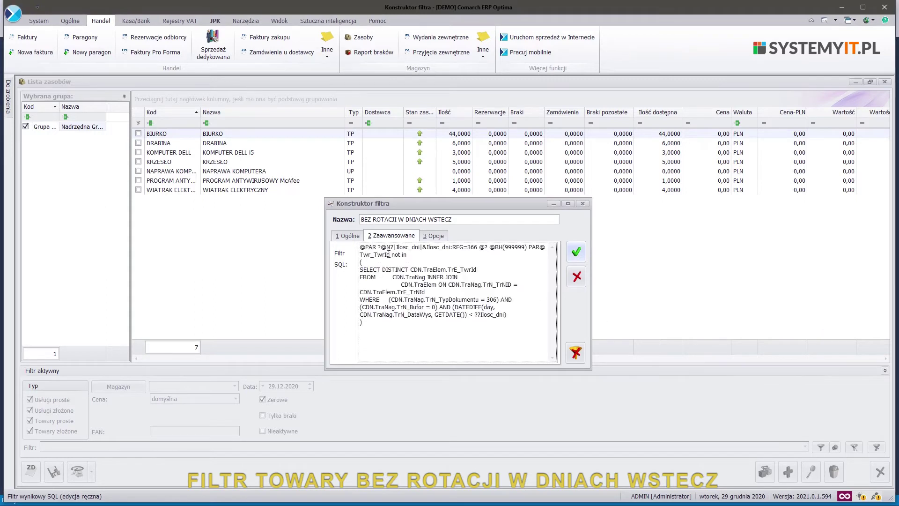
Apply the filter to the stock list with the Ilosc_dni parameter set to 100.
click(575, 253)
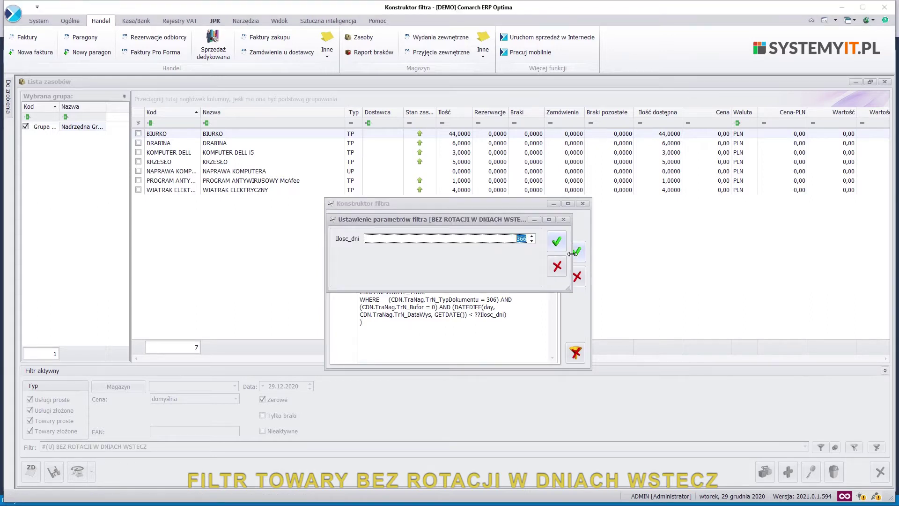
text(100)
click(556, 242)
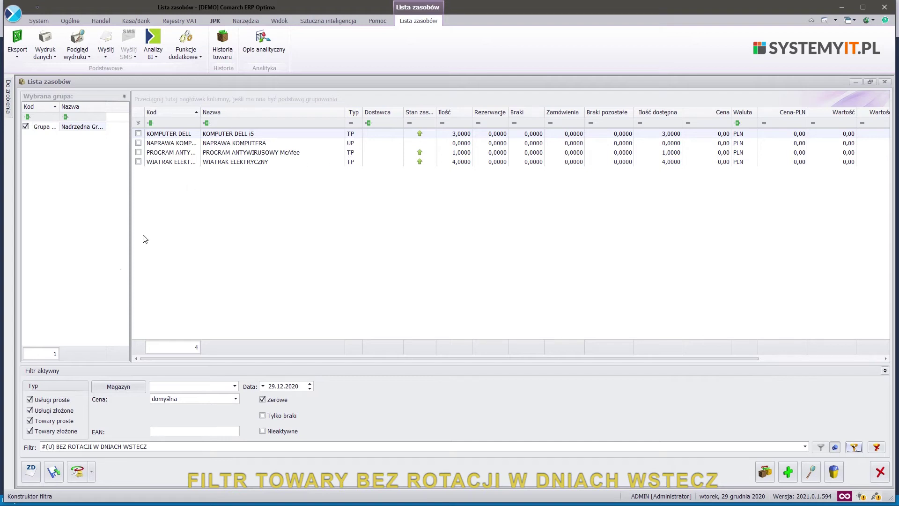
Exclude Usługi proste and Usługi złożone from the filtered stock list, select PROGRAM ANTYWIRUSOWY McAfee and close the list.
click(30, 399)
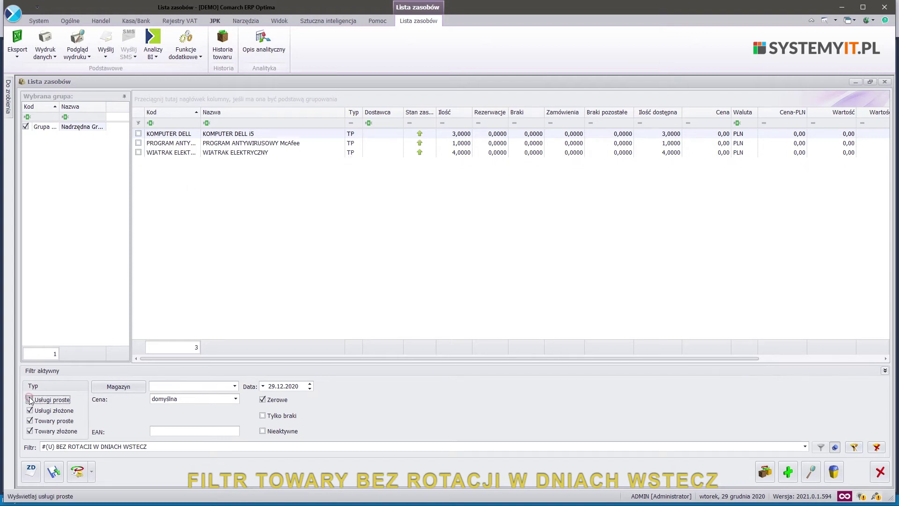
click(30, 410)
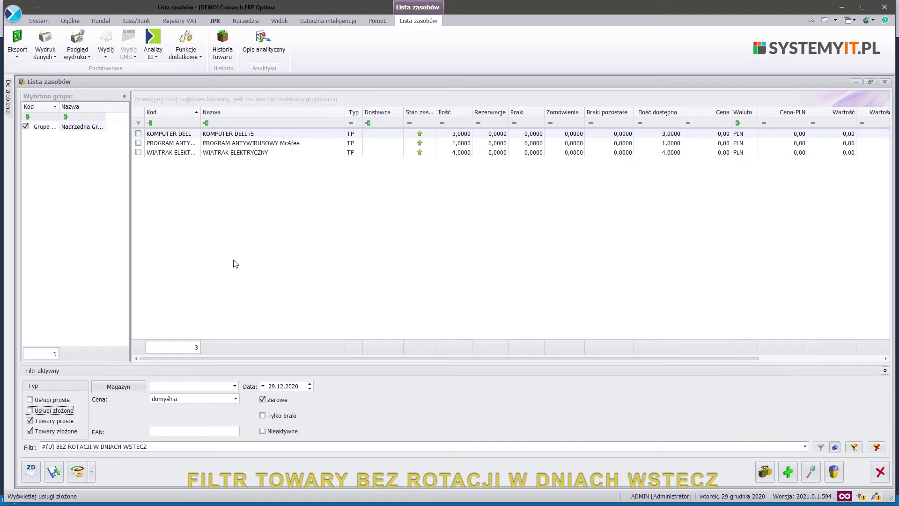
click(236, 143)
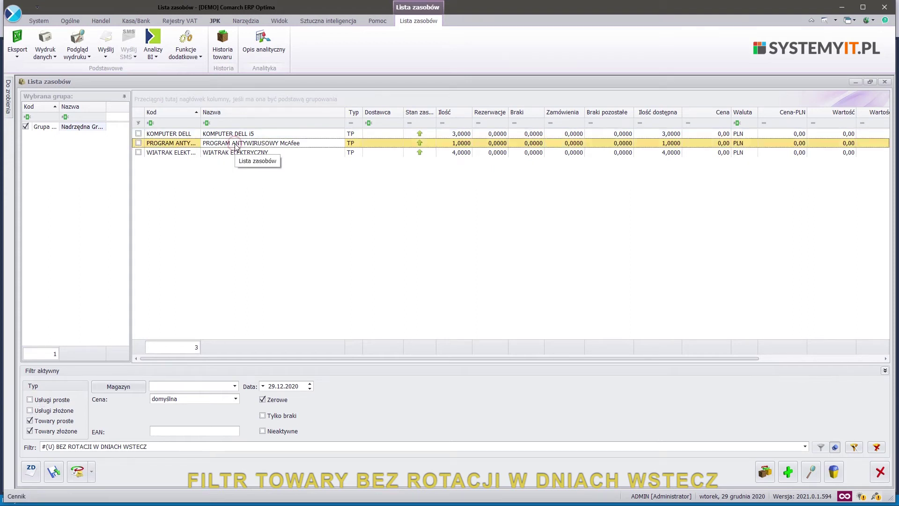
click(885, 82)
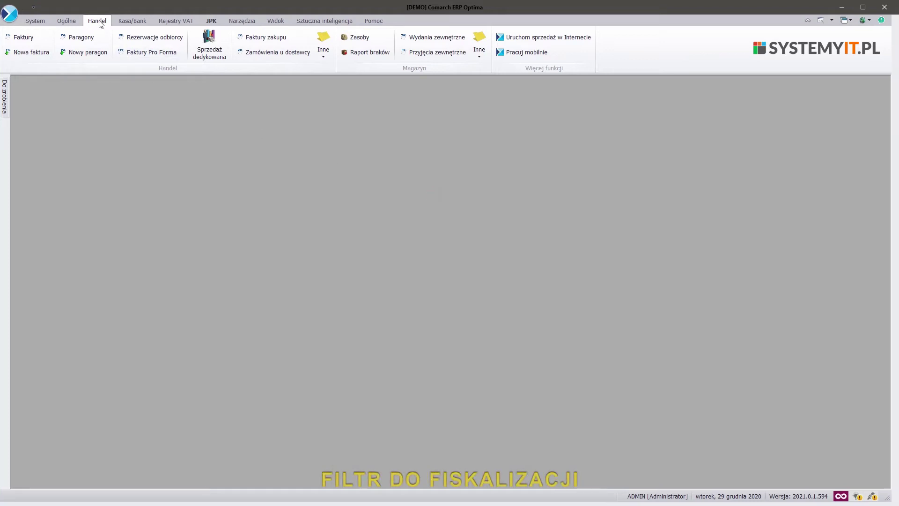
Open the sales invoice list and start an advanced filter named DO FISKALIZACJI.
click(27, 41)
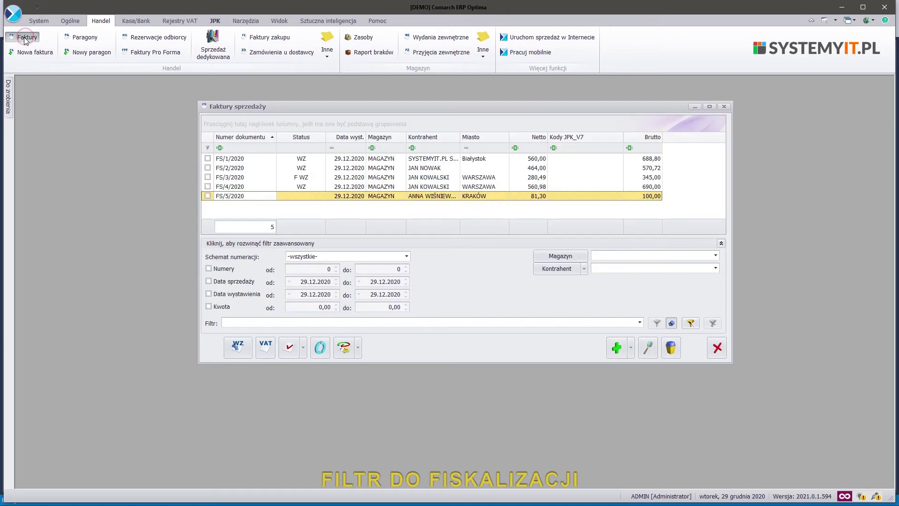
click(691, 322)
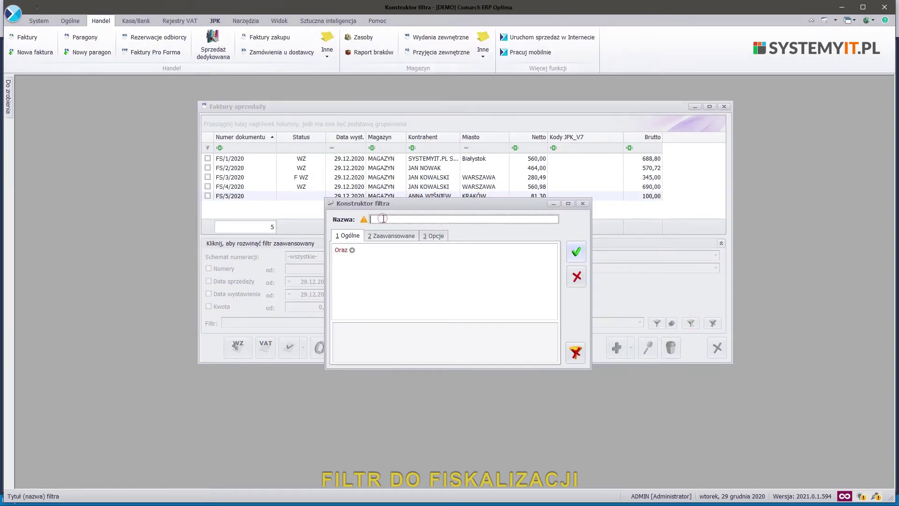
text(DO FISKALIZACJI)
click(391, 235)
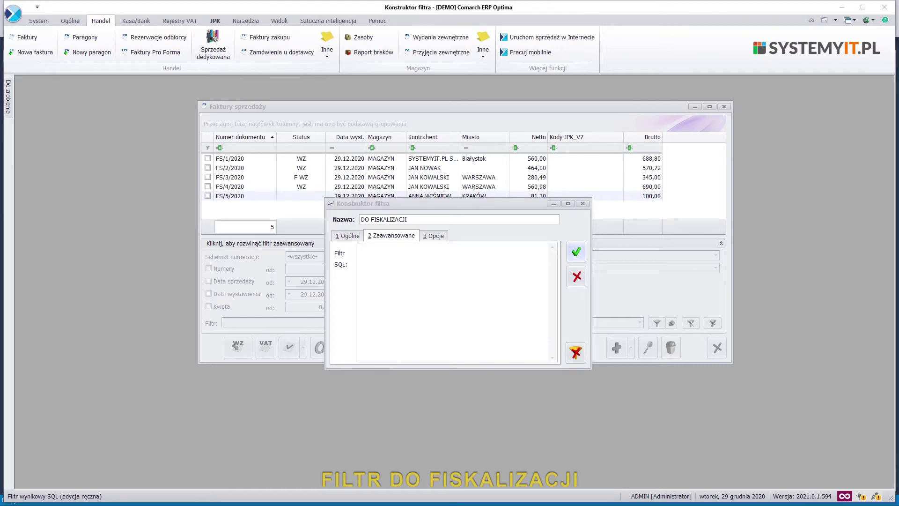
Apply the filter with SQL TrN_Bufor=0 and TrN_TypNB=2 and (TrN_FiskalnaErr<>0 or TrN_Fiskalna=0) and TrN_RazemNetto>0; select invoice FS/4/2020.
click(397, 254)
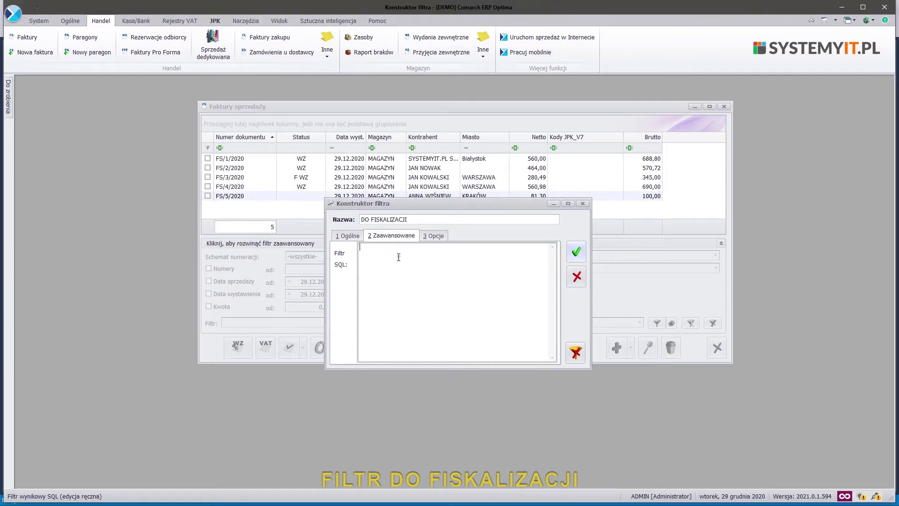
text(TrN_Bufor=0 and TrN_TypNB=2 and (TrN_FiskalnaErr<>0 or TrN_Fiskalna=0) and TrN_RazemNetto>0)
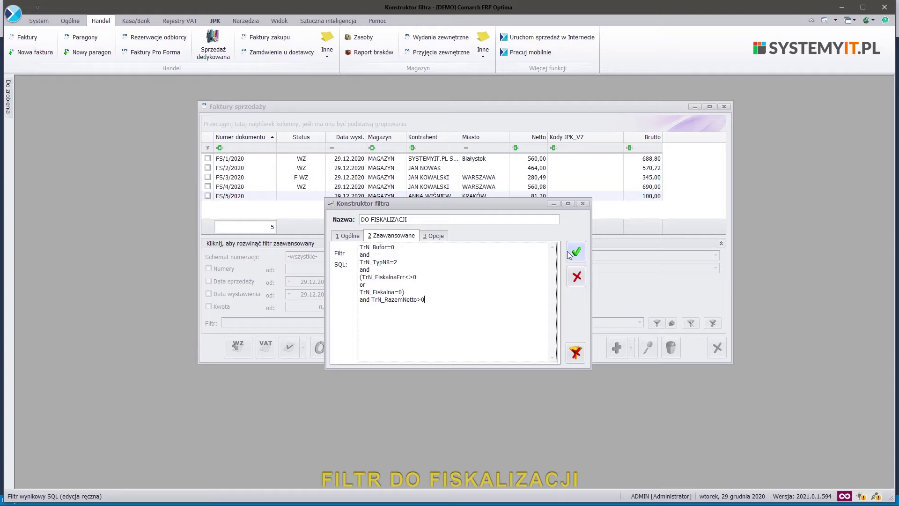
click(573, 249)
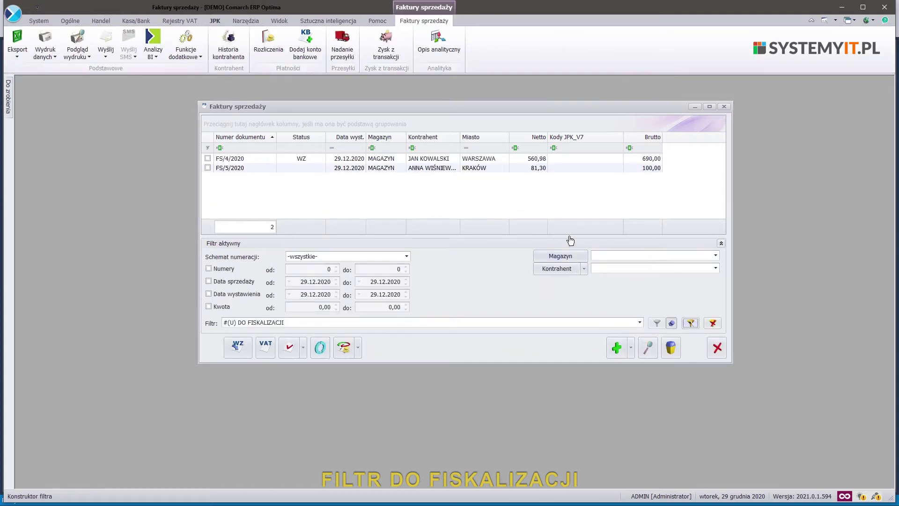
click(437, 159)
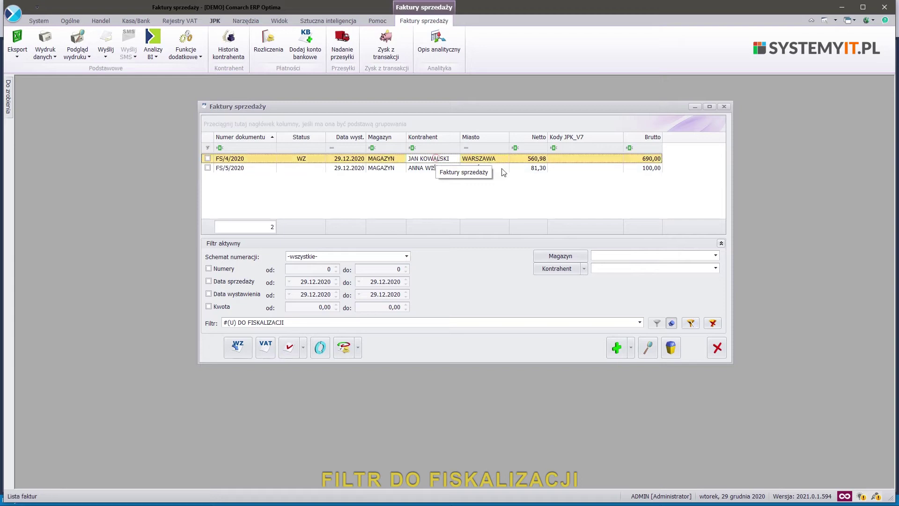
Preview invoices FS/4/2020 and FS/5/2020 from the filtered list one after the other, closing each preview and finally the list.
click(648, 347)
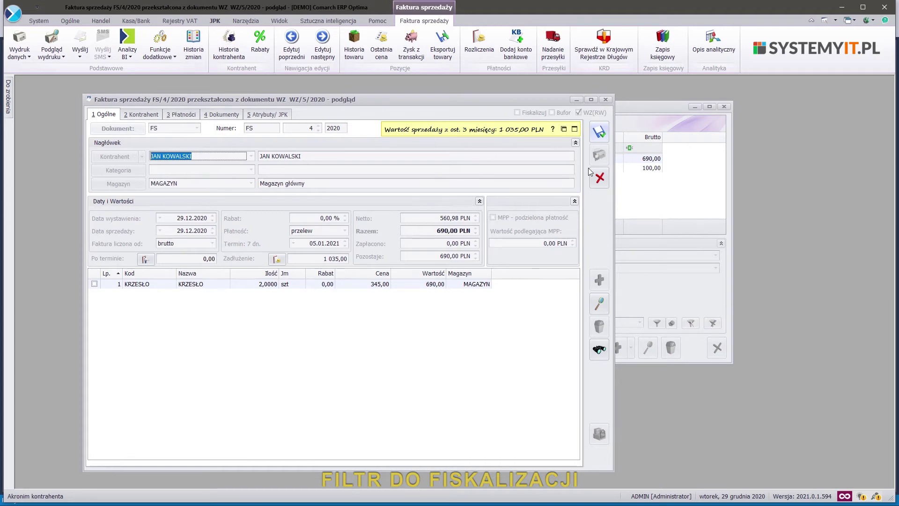
click(600, 177)
click(396, 169)
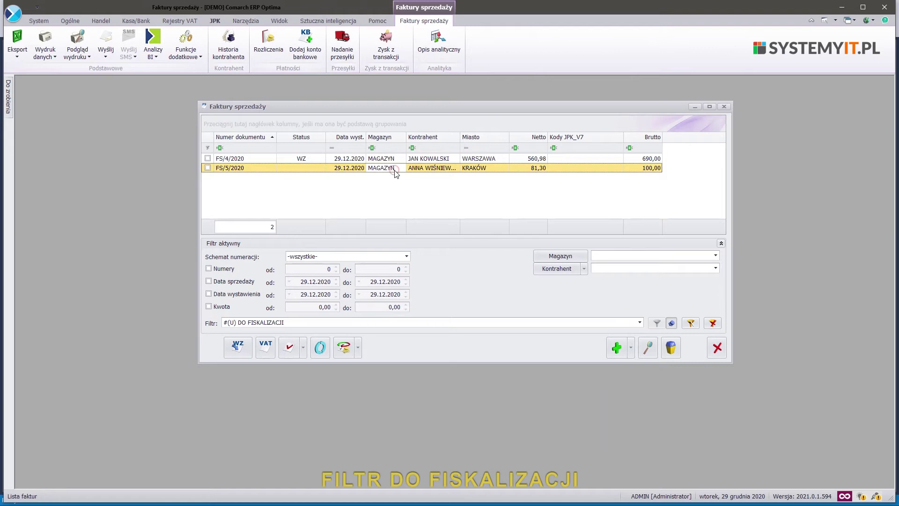
double_click(395, 169)
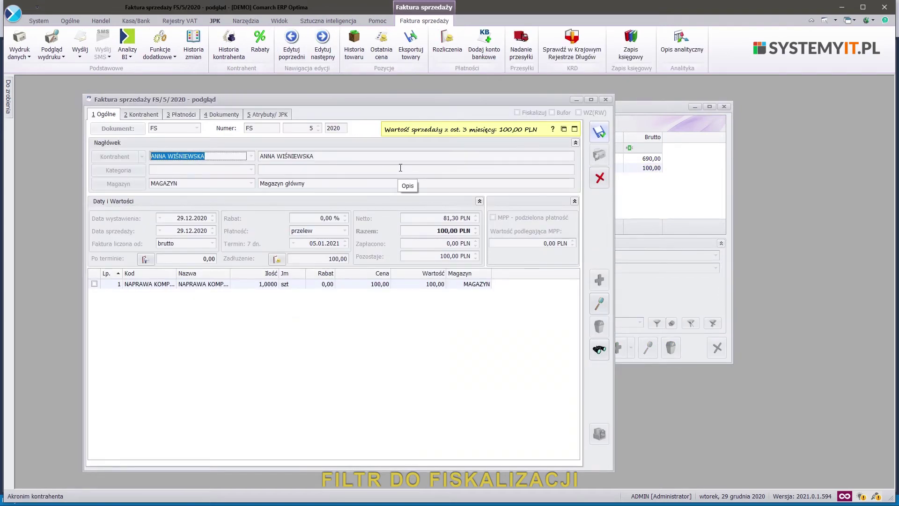
click(600, 180)
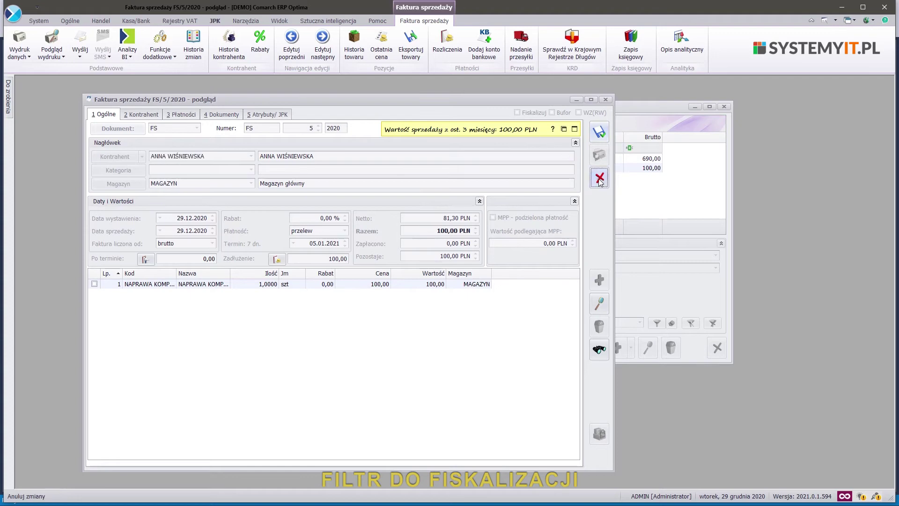
click(724, 107)
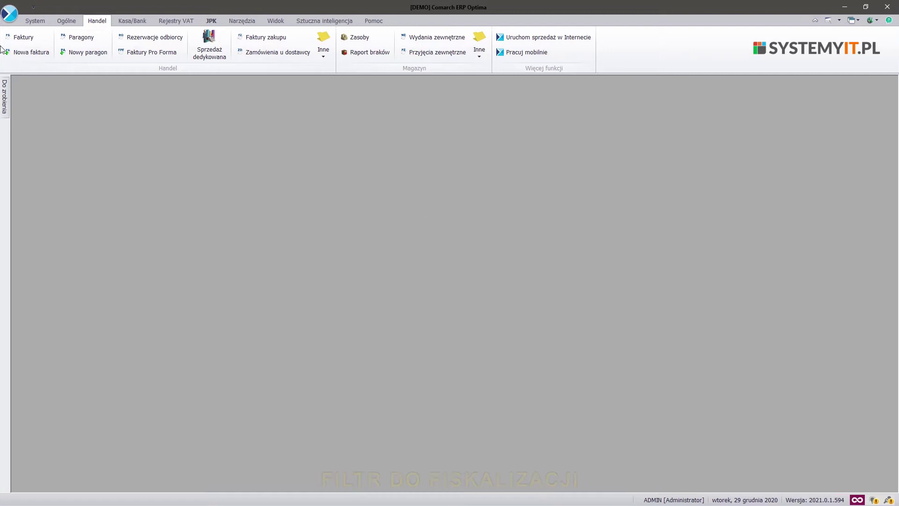
Open the sales invoice list and start an advanced filter named FORMA PŁATNOŚCI.
click(20, 38)
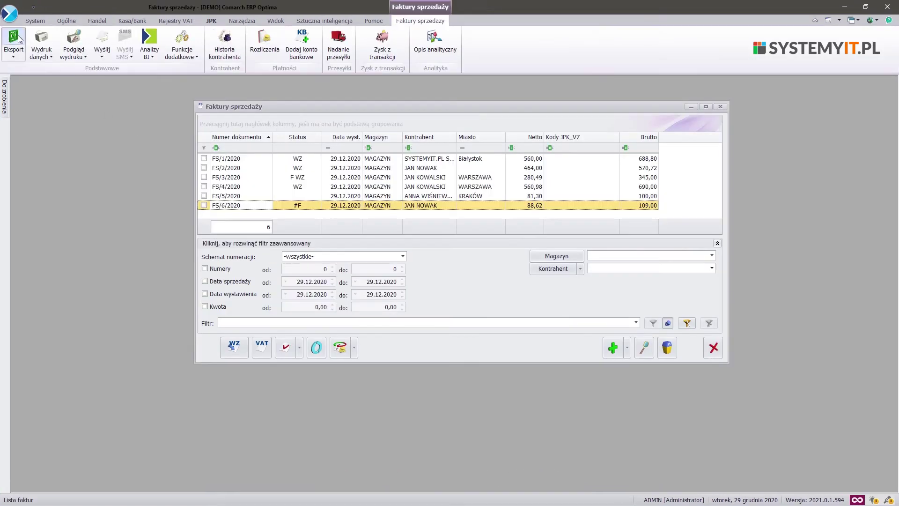
click(687, 322)
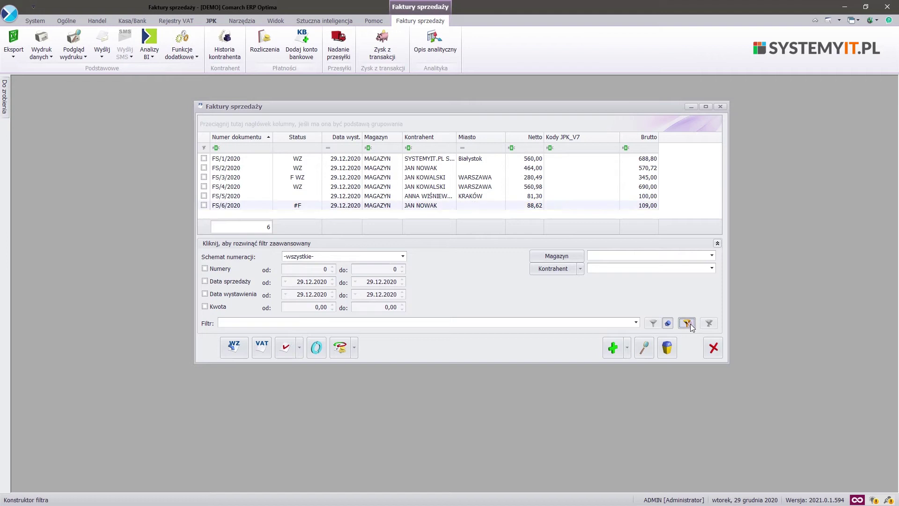
text(FORMA PŁATNOŚCI)
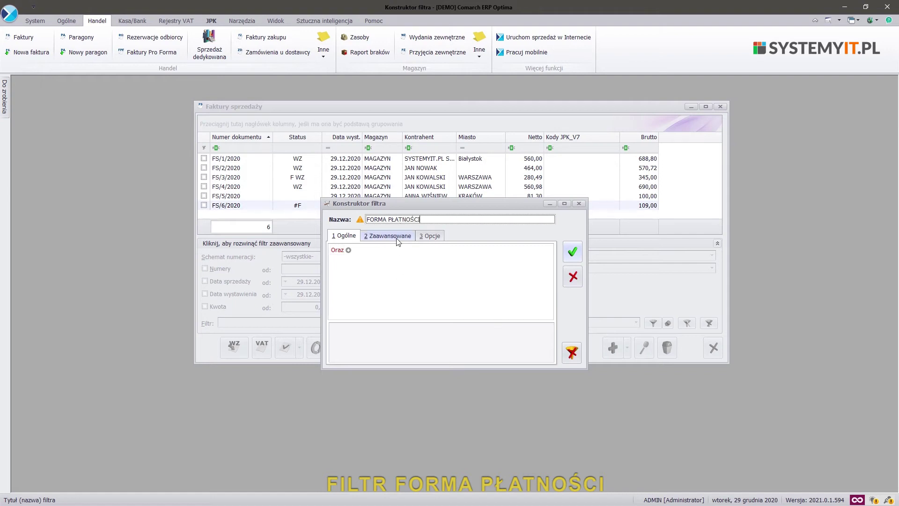
click(397, 238)
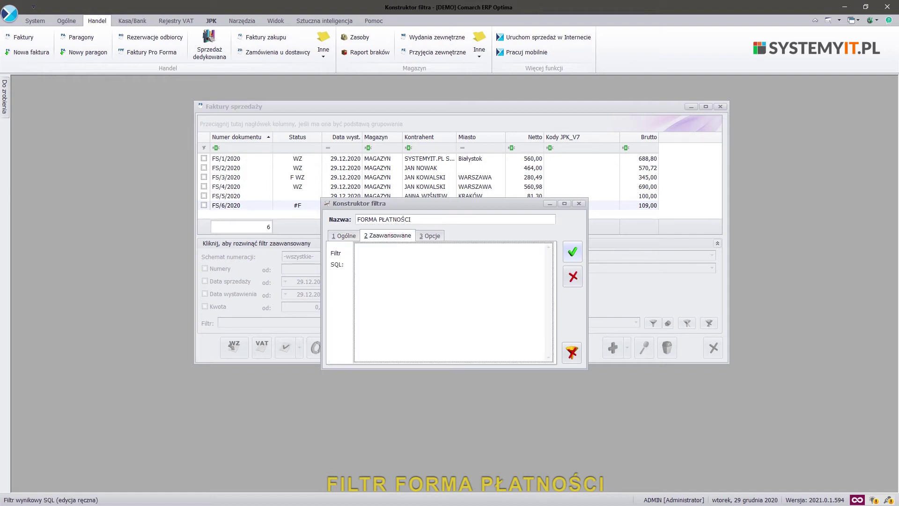
Enter filter SQL with parameter FormaPlatnosci selecting [FPl_FPlId] and [FPl_Nazwa] from [CDN].[FormyPlatnosci], and the condition TrN_FPlId=??FormaPlatnosci.
key(alt+Tab)
click(367, 254)
text(@PAR ?@R(SELECT [FPl_FPlId]       ,[FPl_Nazwa]    FROM [CDN].[FormyPlatnosci])|FormaPlatnosci| &FormaPlatnosci:REG= @? PAR@ TrN_FPlId=??FormaPlatnosci)
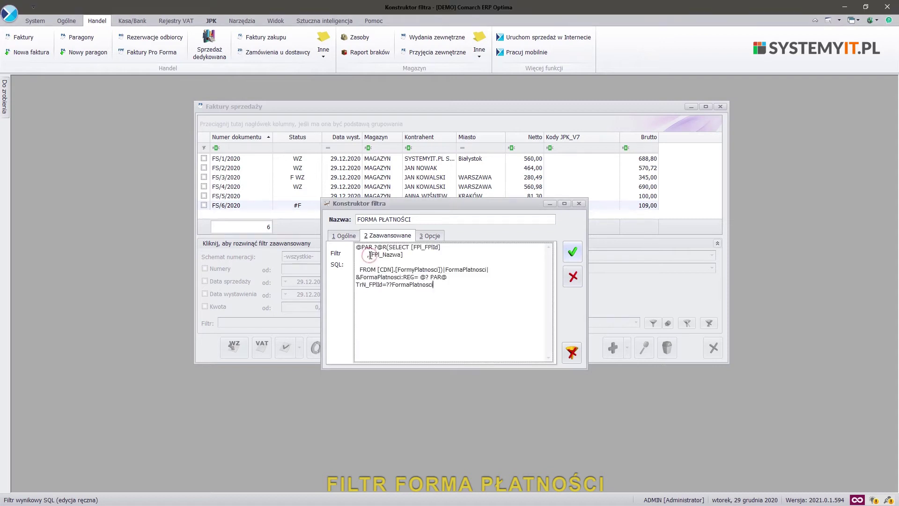
Apply the payment form filter with the FormaPlatnosci parameter set to Karta.
click(575, 252)
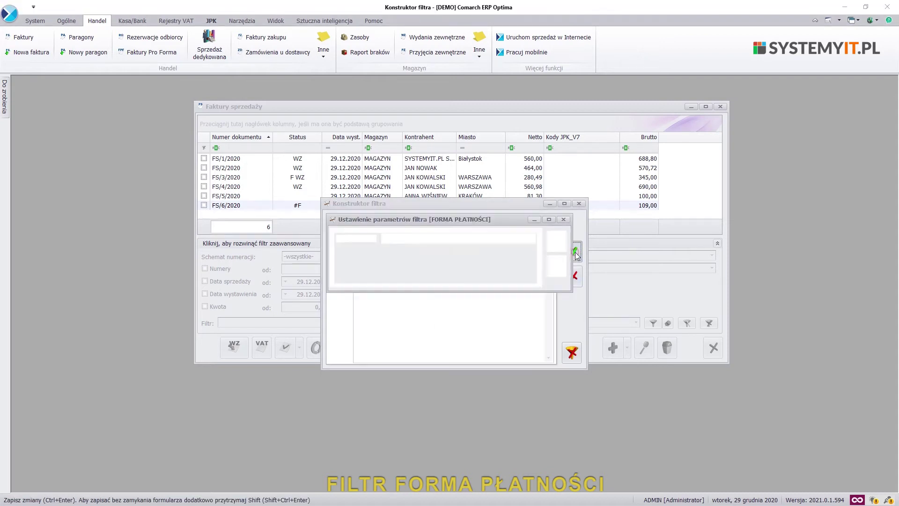
click(531, 239)
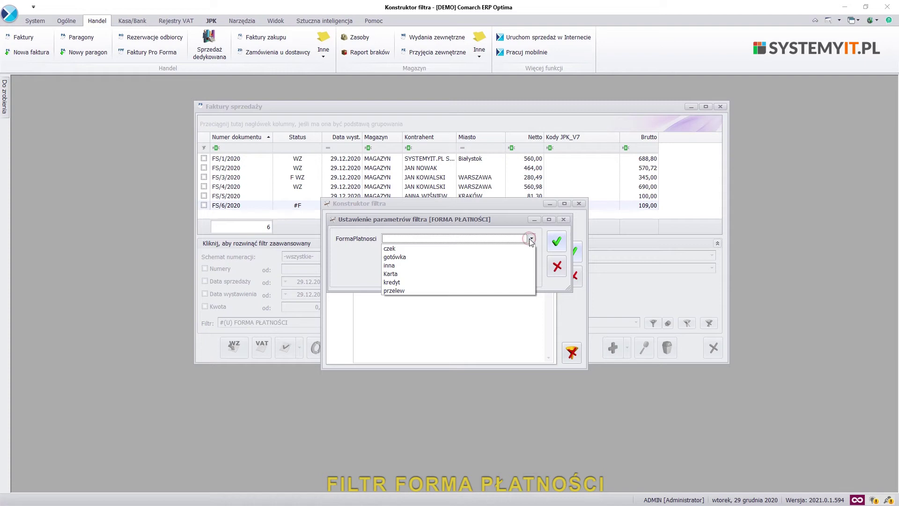
click(408, 274)
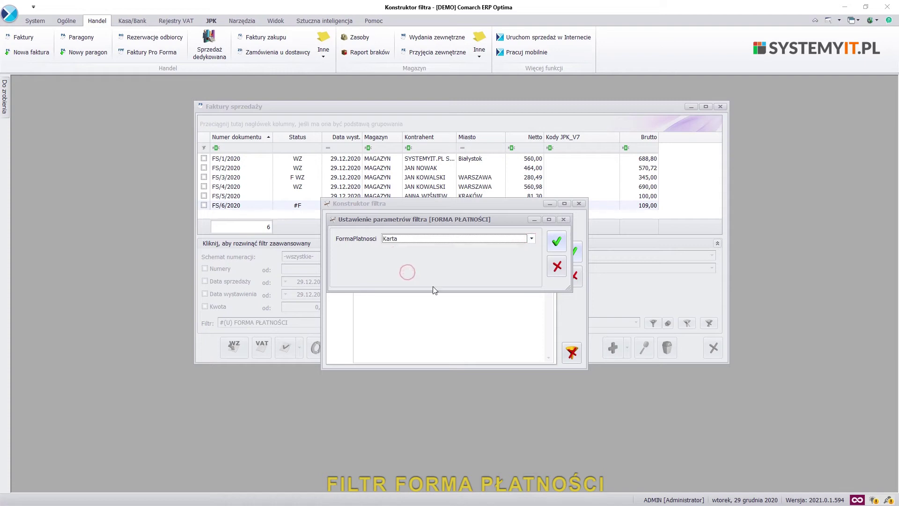
click(557, 244)
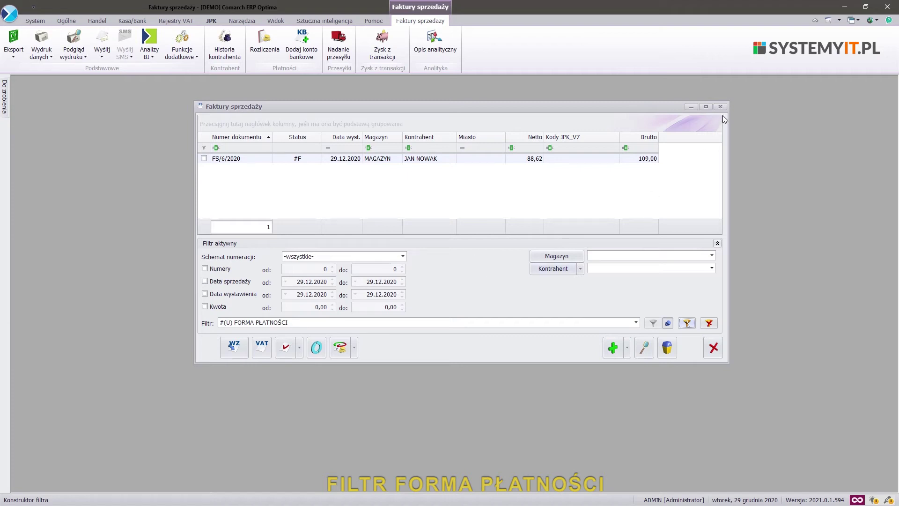
Preview invoice FS/6/2020 from the filtered list to check its payment form, closing the preview and the list.
click(586, 158)
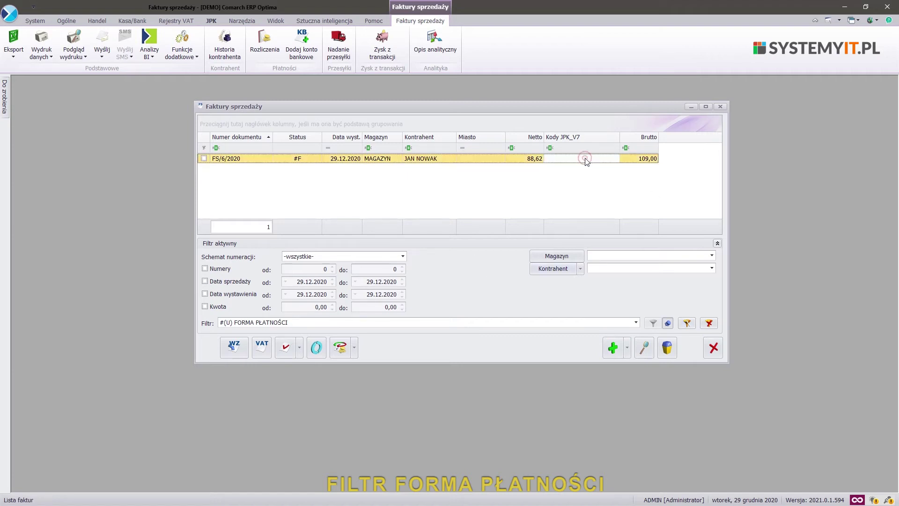
double_click(586, 158)
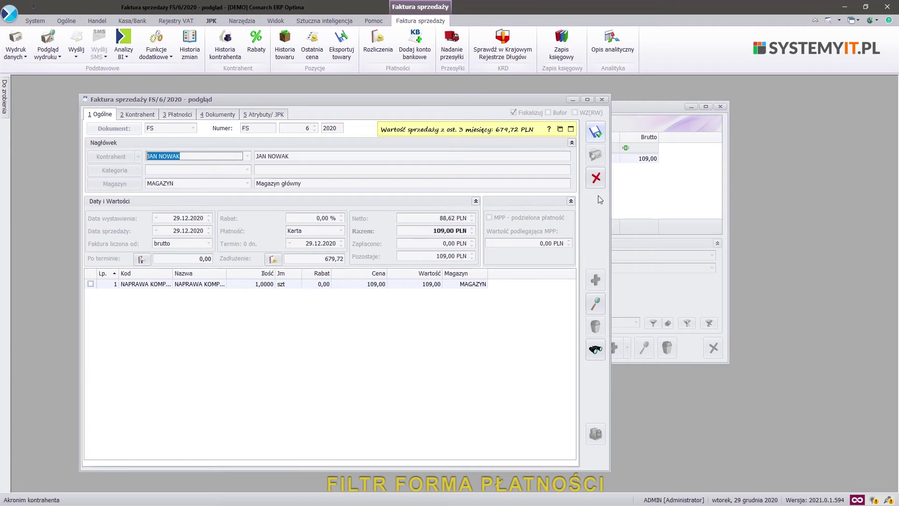
click(596, 177)
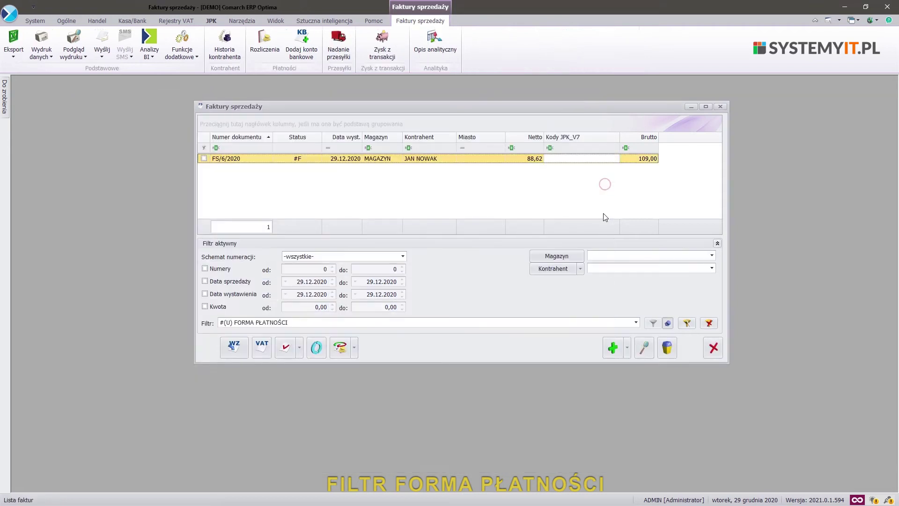
click(721, 107)
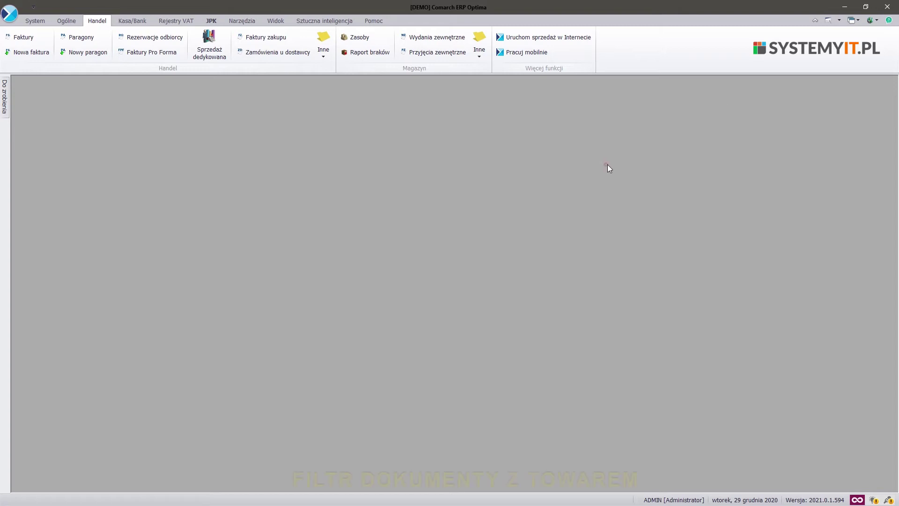
Open the sales invoice list and start an advanced filter named DOKUMENTY Z TOWAREM O NAZWIE.
key(super+Down)
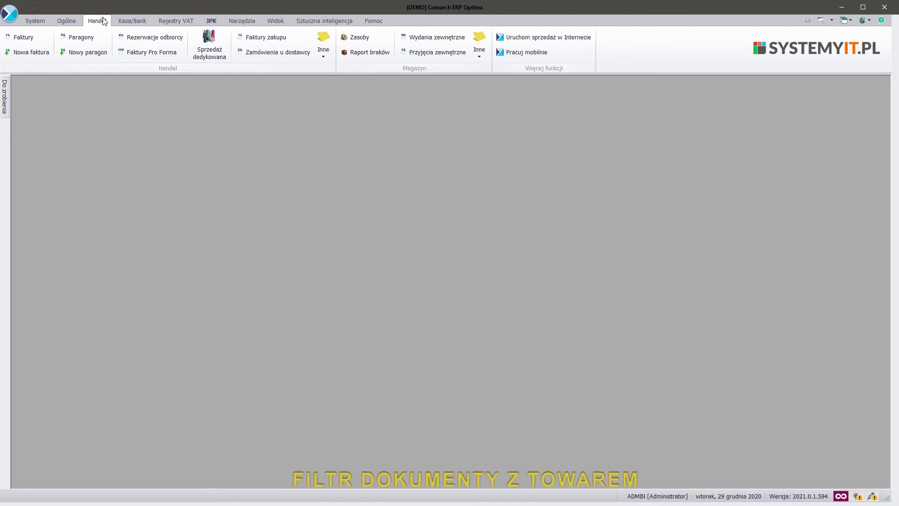
click(27, 38)
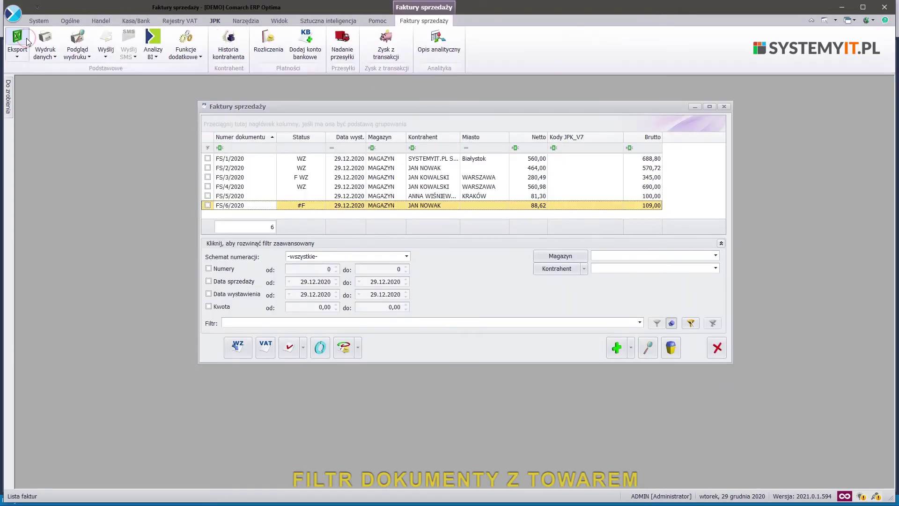
click(692, 323)
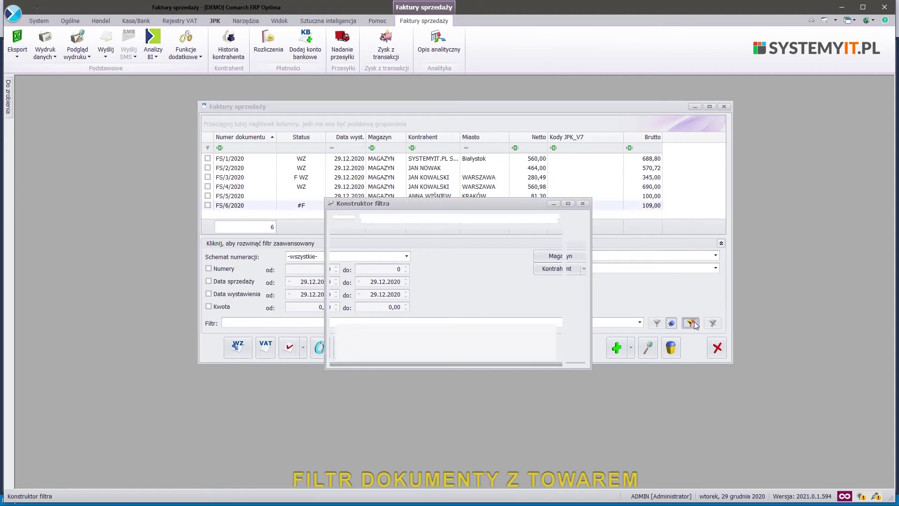
click(389, 219)
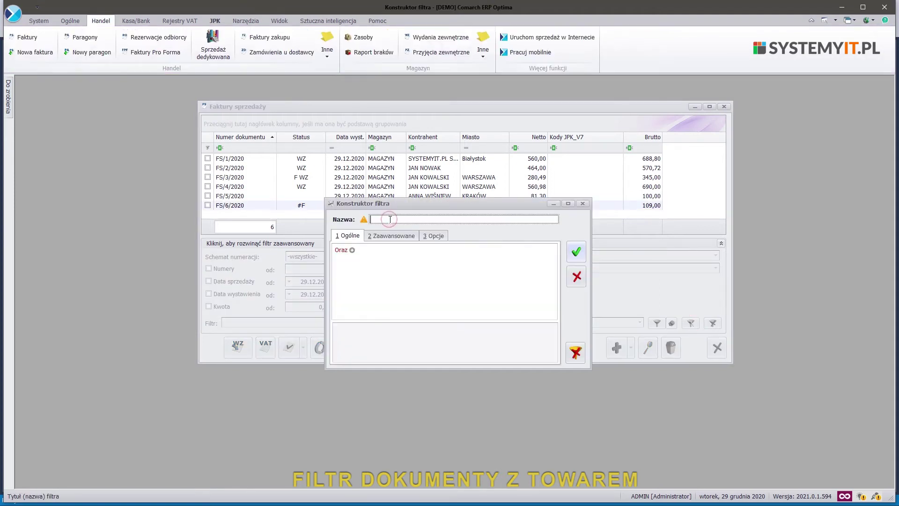
text(DOKUMENTY Z TOWAREM O NAZWIE)
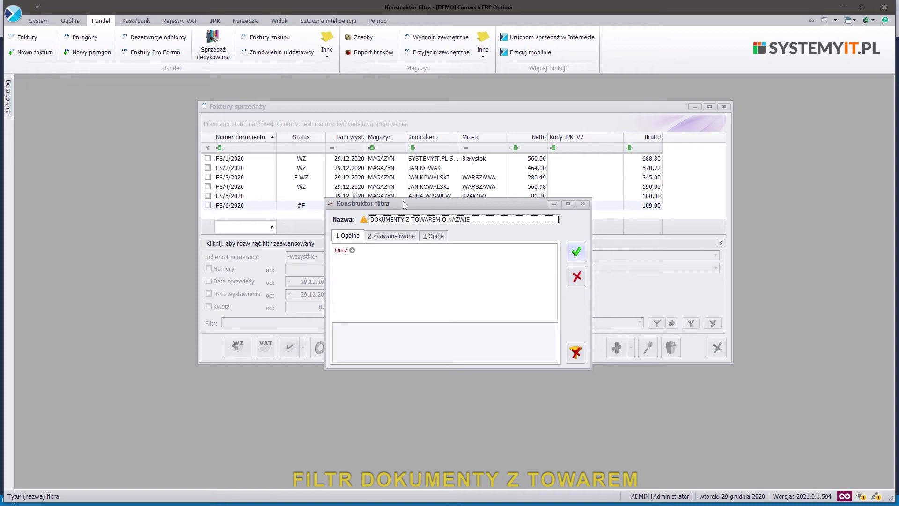
click(408, 236)
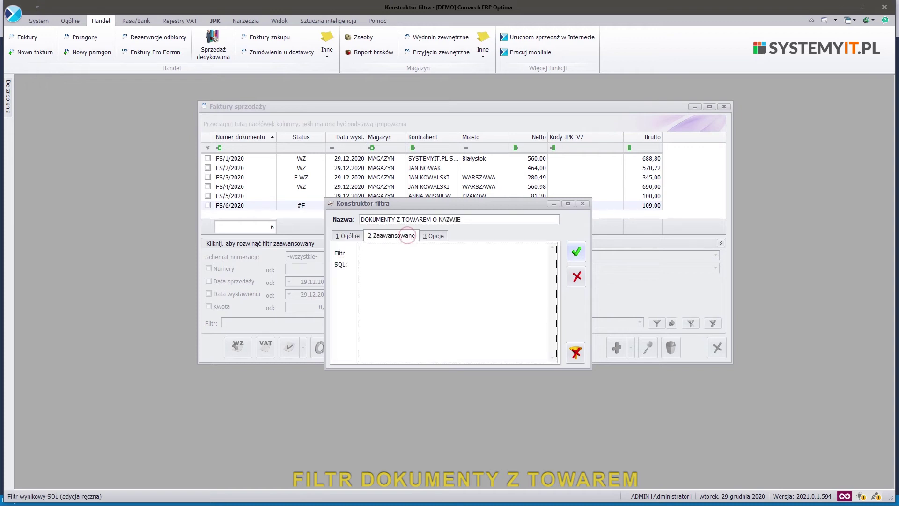
key(alt+Tab)
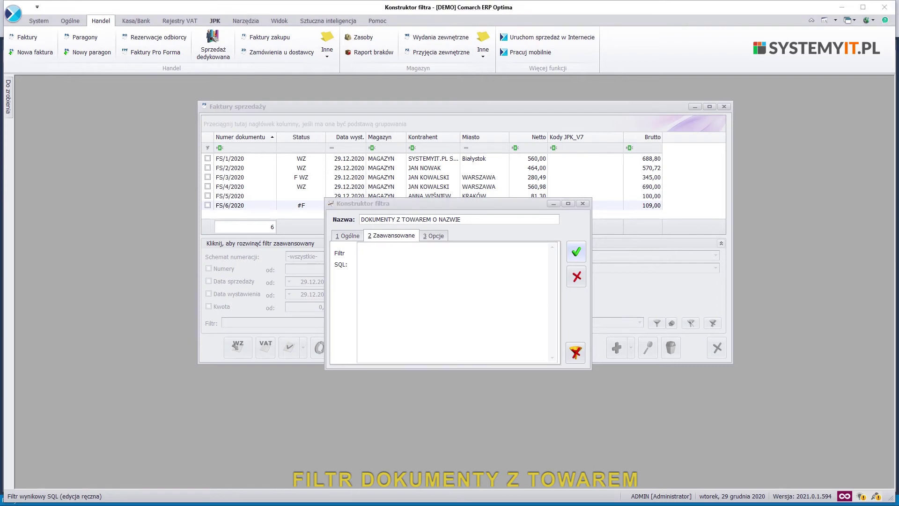
click(416, 263)
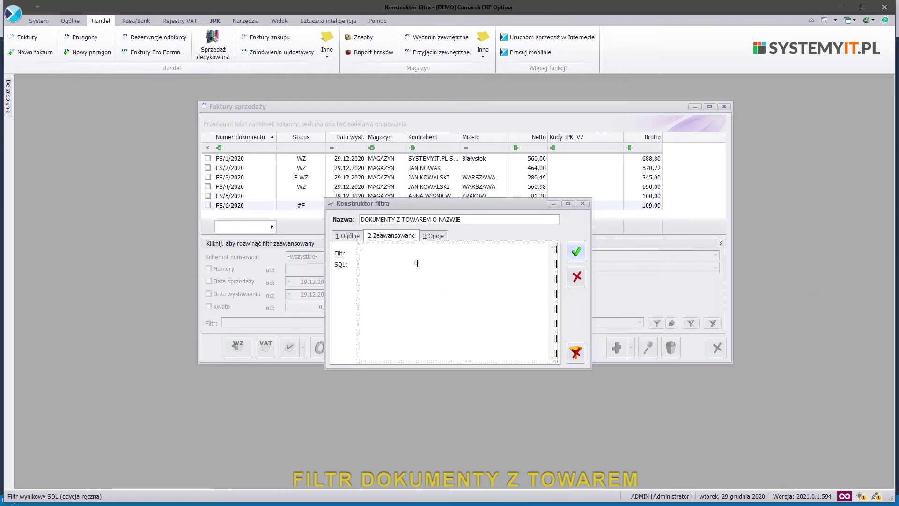
text(@PAR ?@S20|towar|&towar:"@? PAR@ TrN_TrNID in (select [TrE_TrNId] from [CDN].[TraElem] where [TrE_TwrNazwa] like '%'+??towar+'%'))
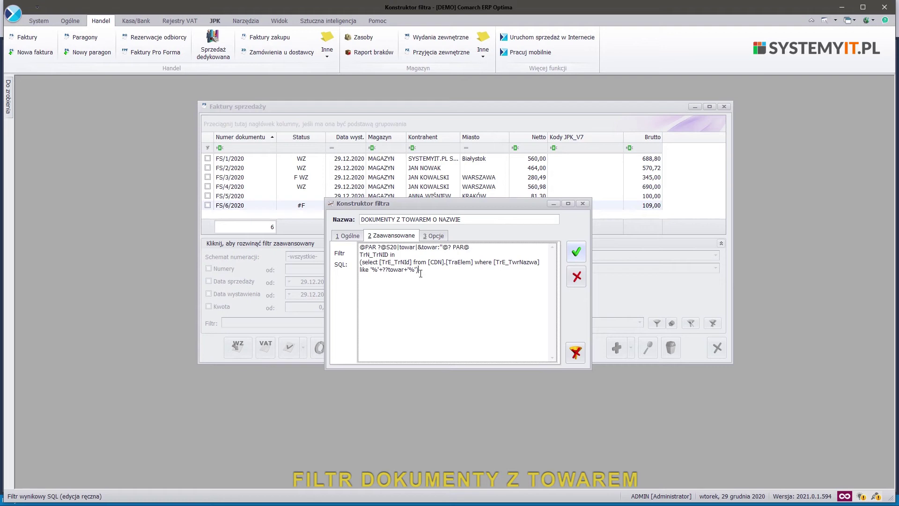
Apply the product name filter with the towar parameter set to krzesło.
click(576, 251)
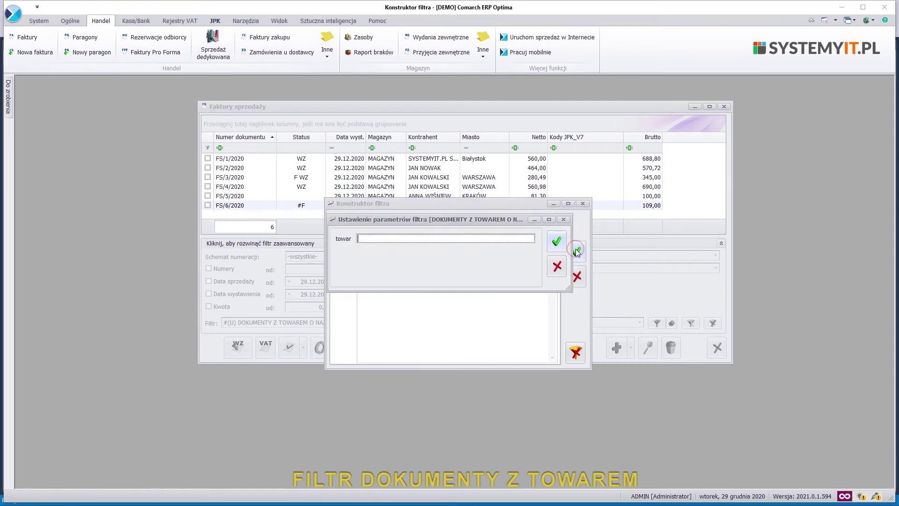
text(krzesło)
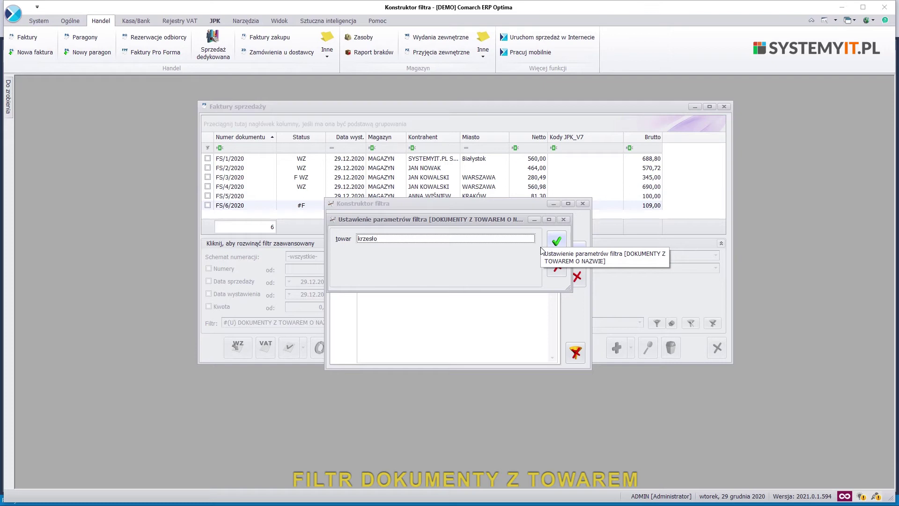
key(Return)
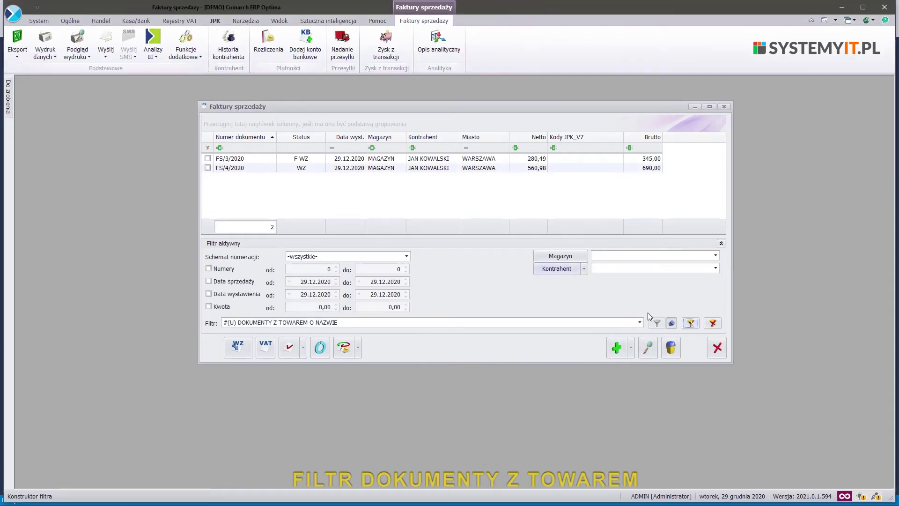
Run the same filter on the invoice list again with towar set to naprawa.
click(658, 324)
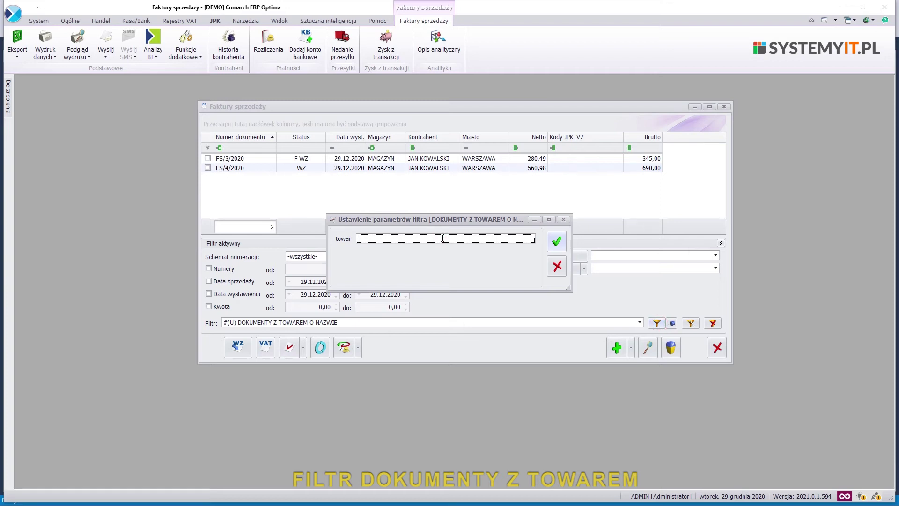
text(naprawa)
key(Return)
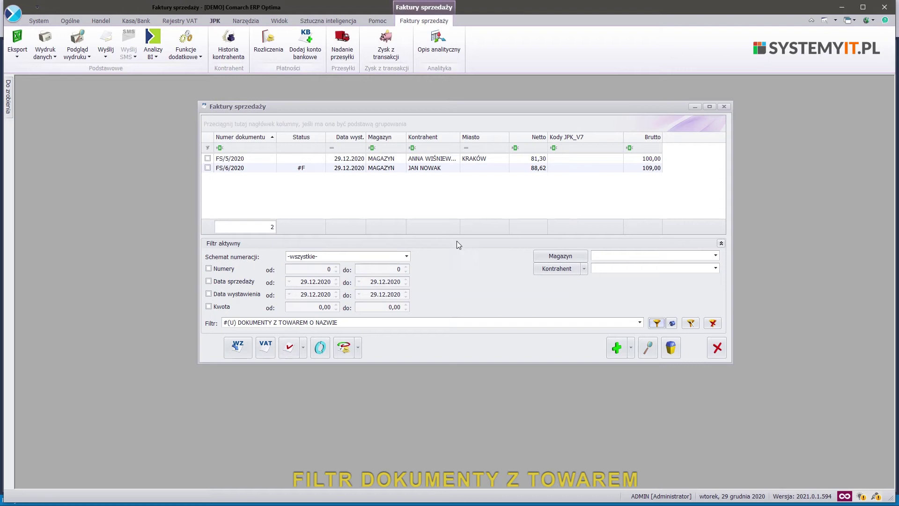
Filter the invoice list by product name once more with towar set to komputer.
click(657, 323)
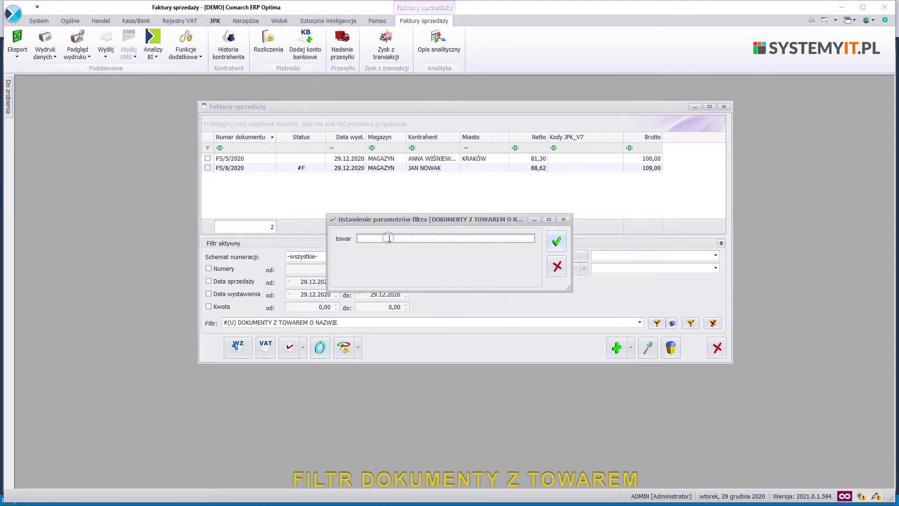
text(komputer)
key(Return)
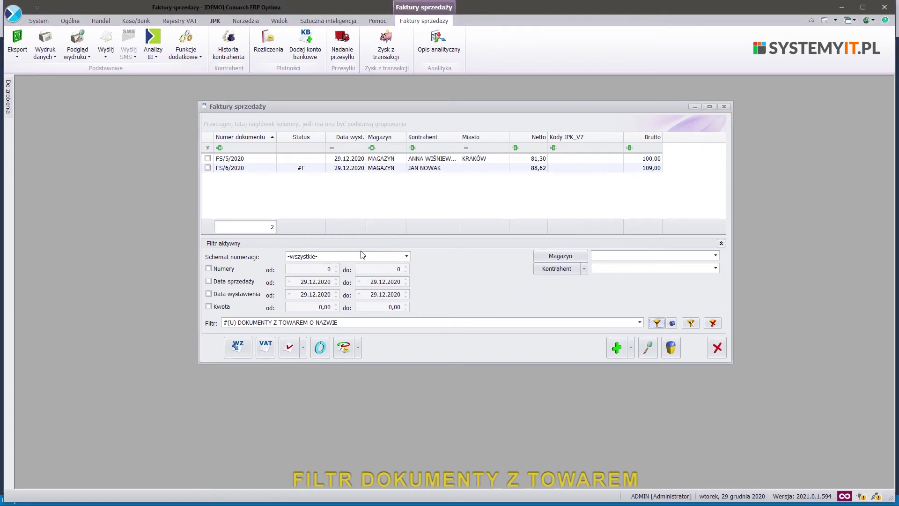
Run the product name filter with towar set to biurko and check the items on invoice FS/2/2020, closing the invoice and the list.
click(657, 323)
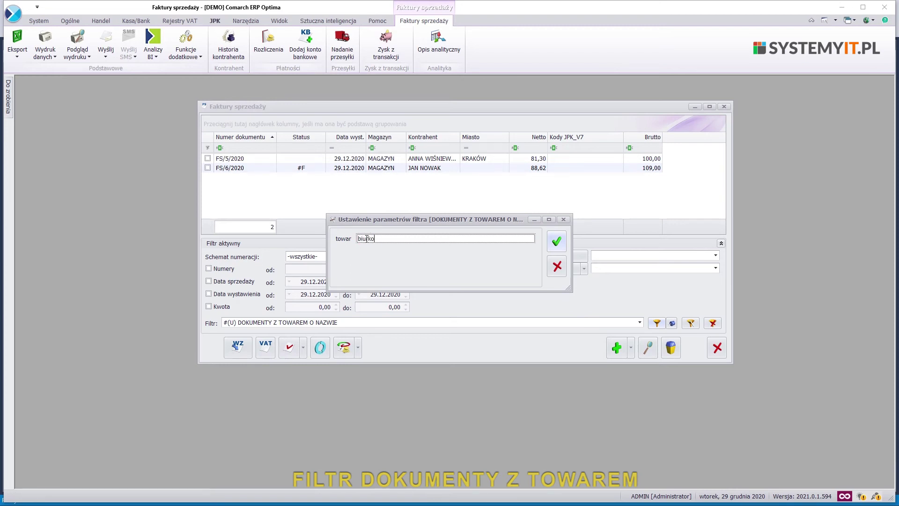
key(Return)
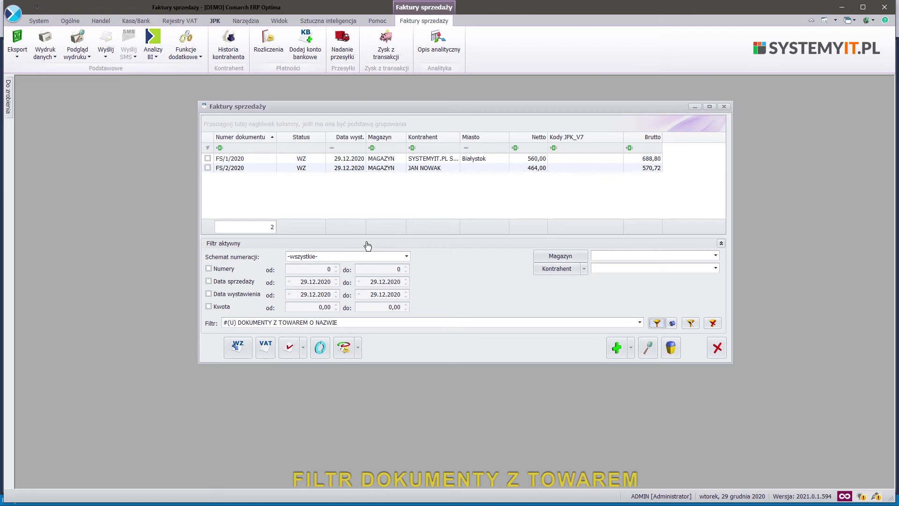
click(412, 168)
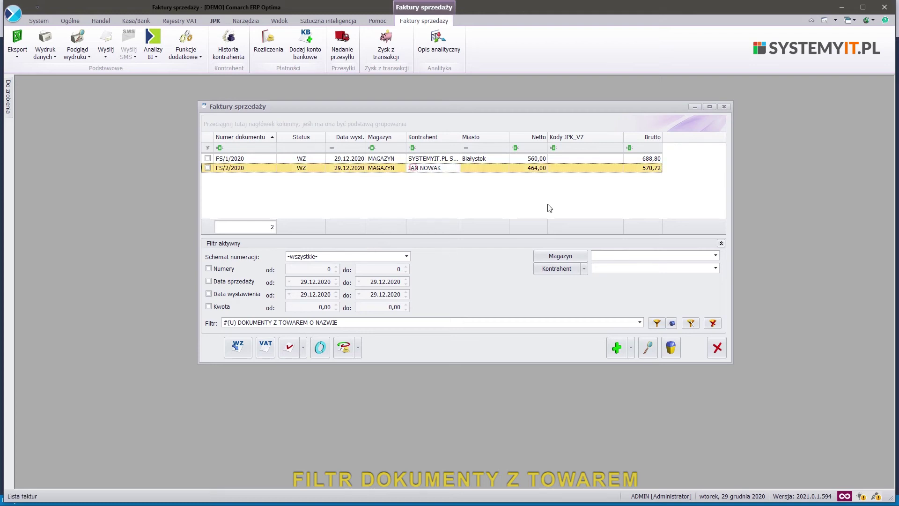
click(641, 350)
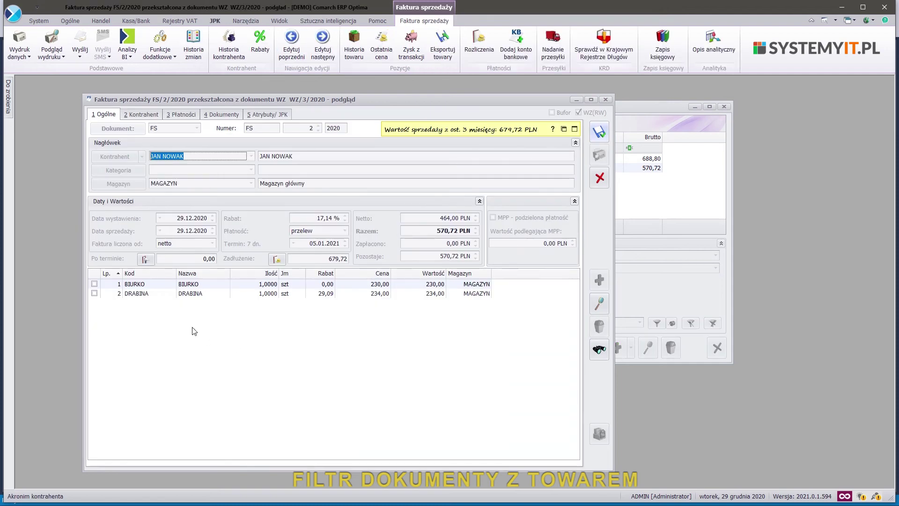
click(198, 288)
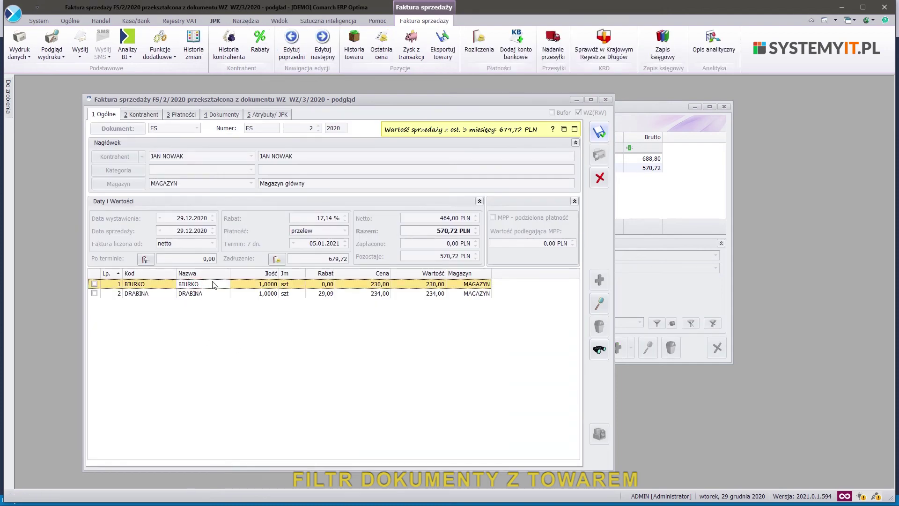
click(600, 178)
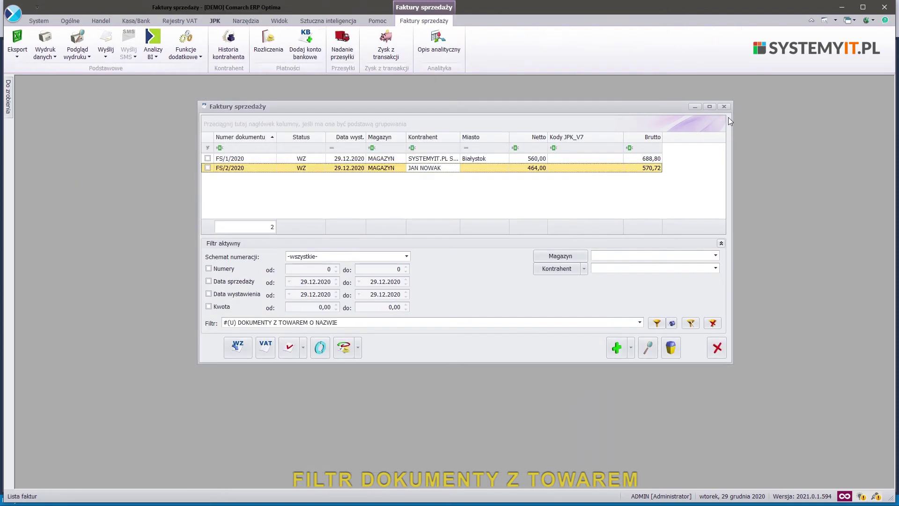
click(725, 107)
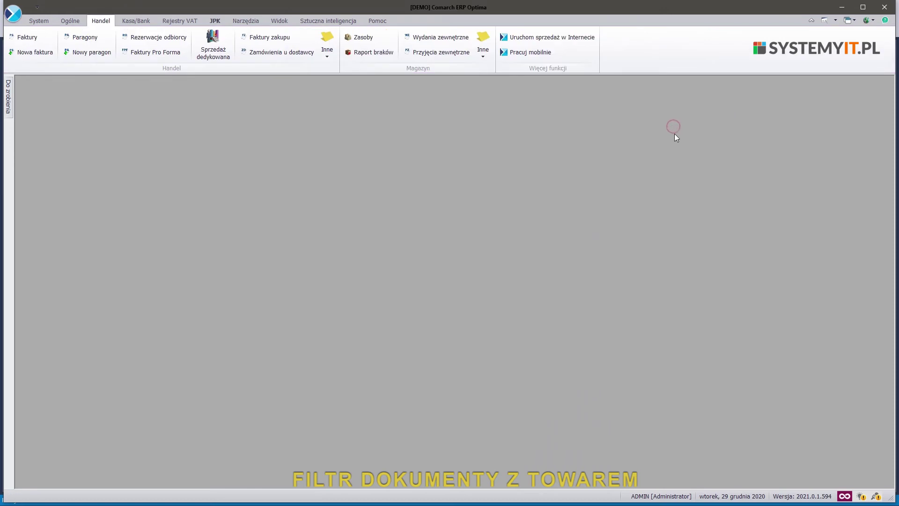
Open the sales invoice list at full size and start a new filter named NIEOPŁACONE.
click(21, 39)
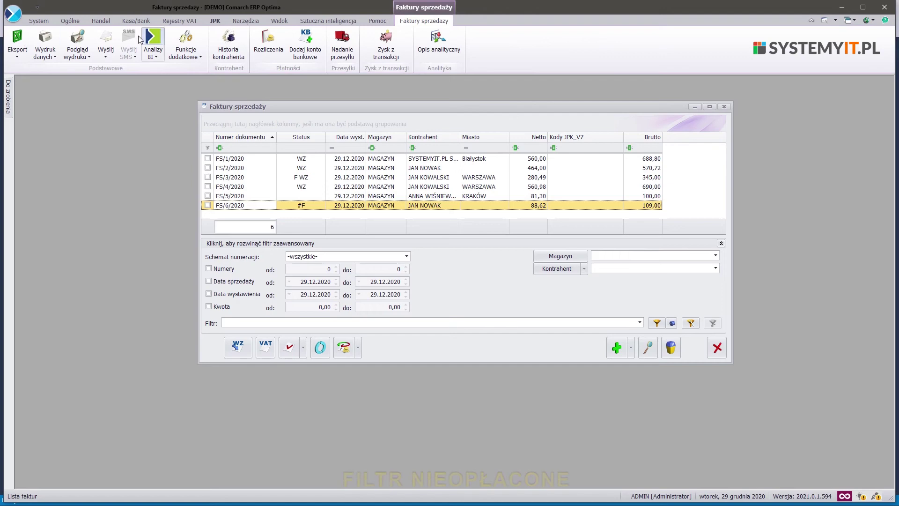
click(710, 107)
click(851, 447)
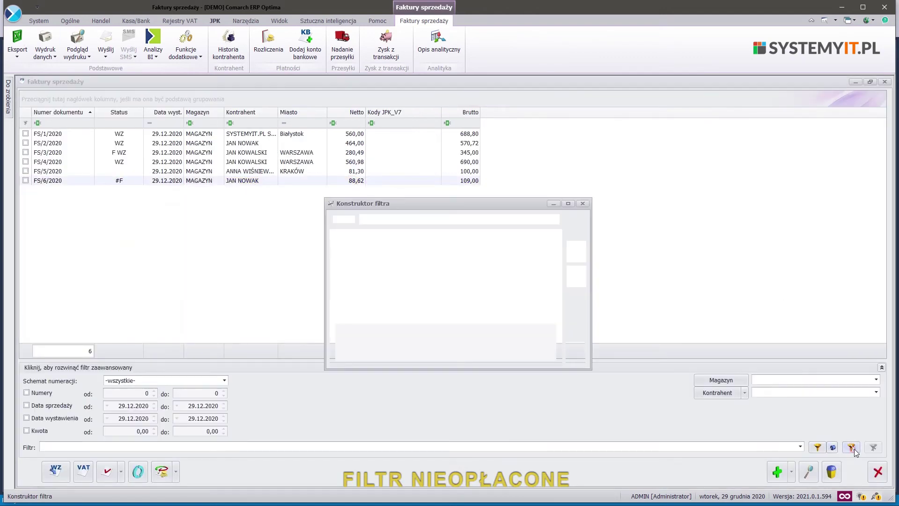
click(418, 219)
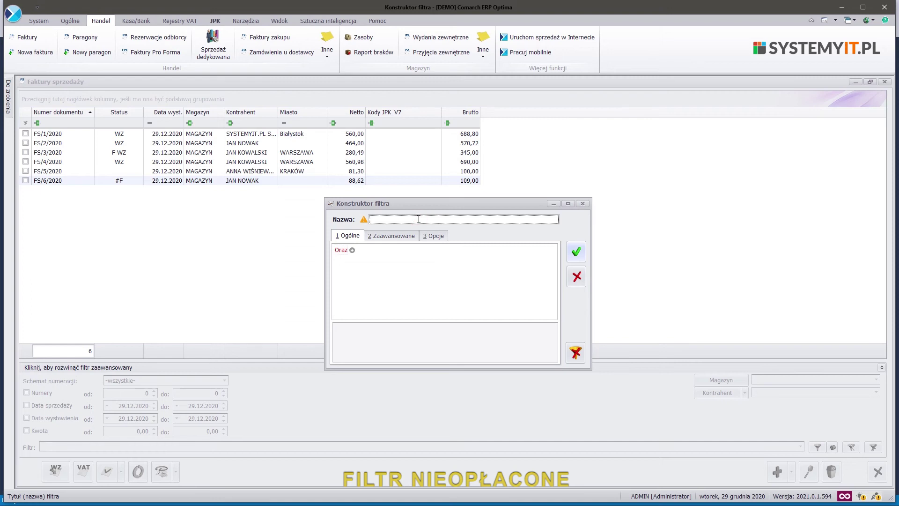
text(NIEOPŁACONE)
Enter the filter SQL TrN_TrNID in (SELECT BZd_DokumentID FROM CDN.BnkZdarzenia WHERE (BZd_KwotaSys > BZd_KwotaRozSys) AND (BZd_DokumentTyp = 1)) and apply it to the invoices.
click(432, 237)
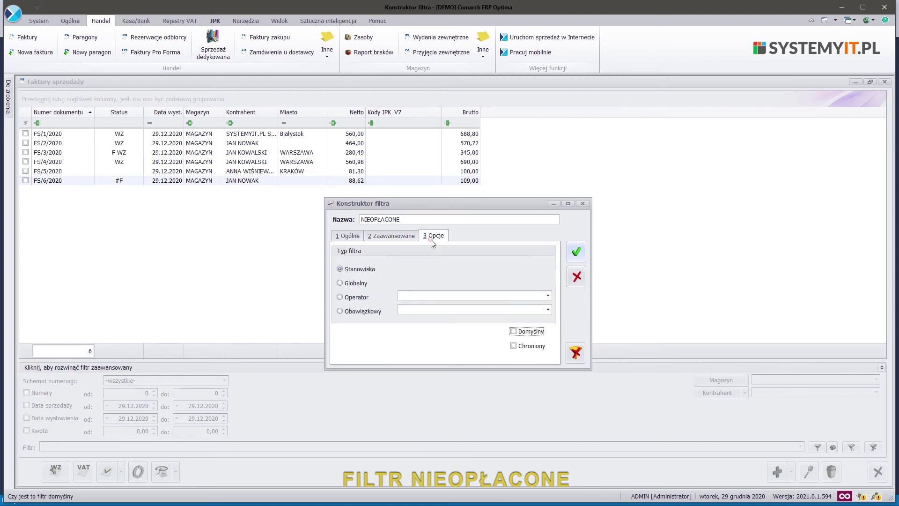
click(395, 237)
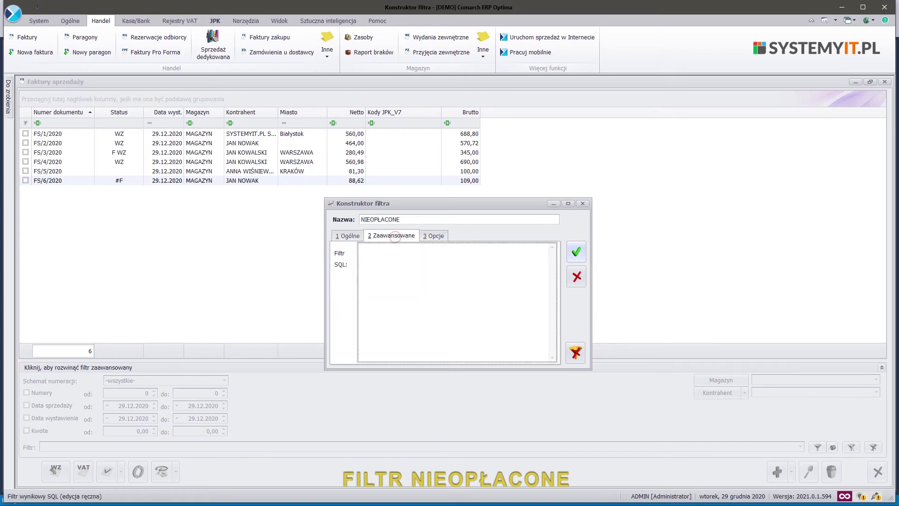
text(TrN_TrNID in ( SELECT	BZd_DokumentID FROM	CDN.BnkZdarzenia WHERE	(BZd_KwotaSys > BZd_KwotaRozSys) AND (BZd_DokumentTyp = 1) ))
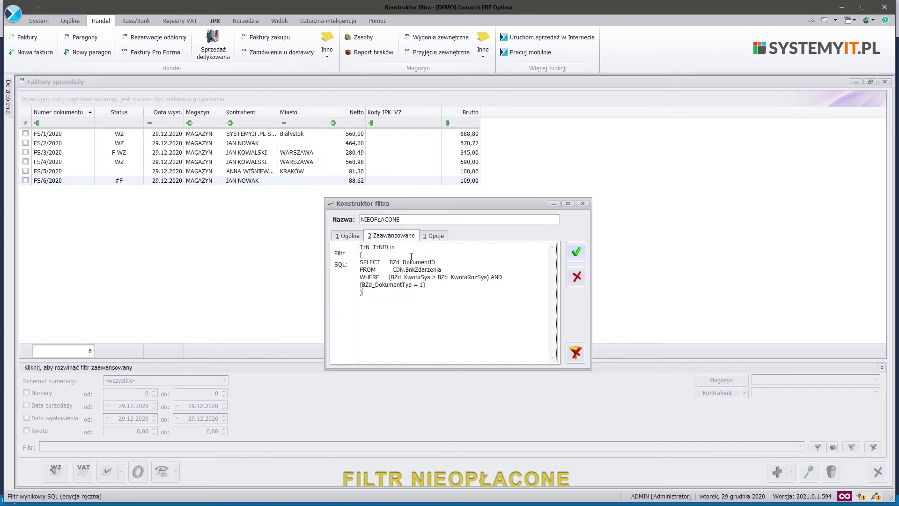
click(585, 253)
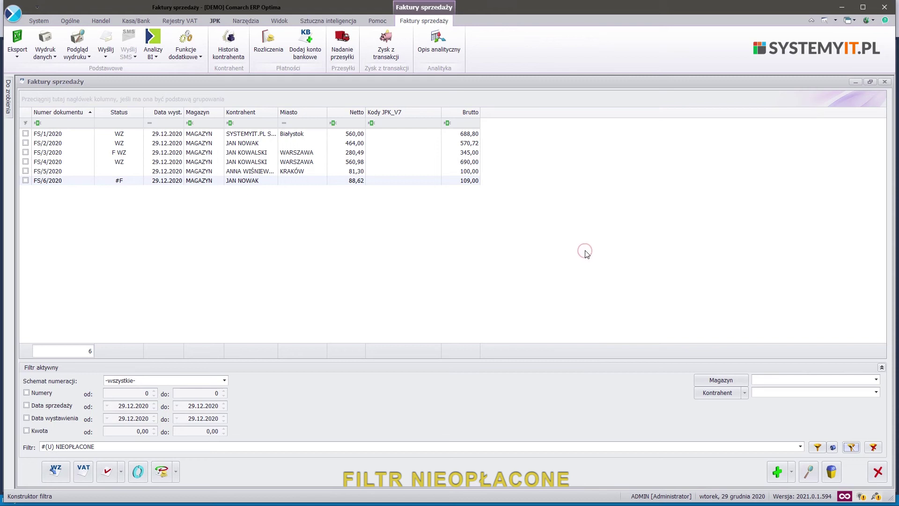
click(817, 446)
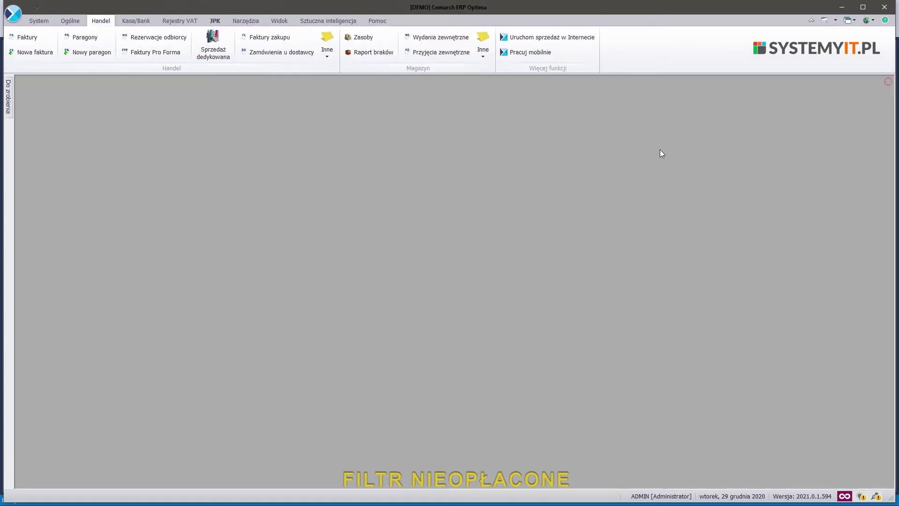
click(885, 81)
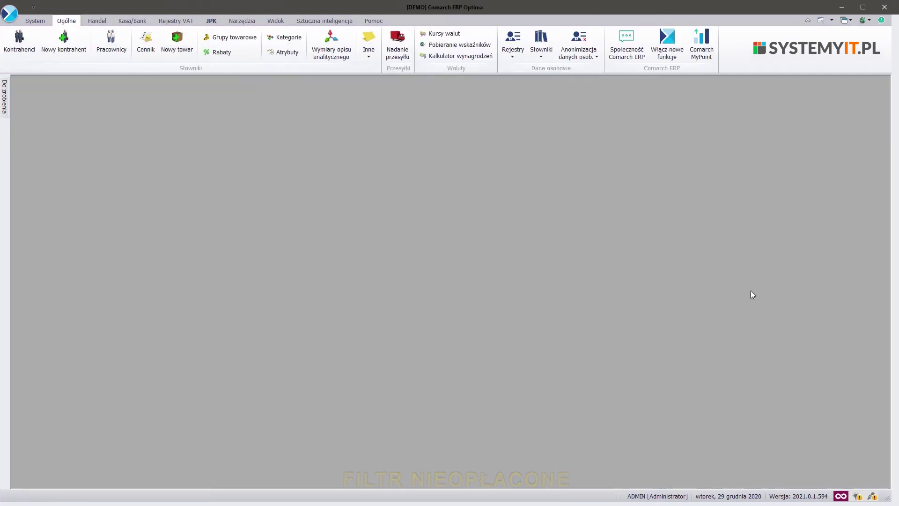
Open the contractor list and start a new filter named KUPUJĄCY TOWAR O NAZWIE.
click(357, 283)
click(19, 48)
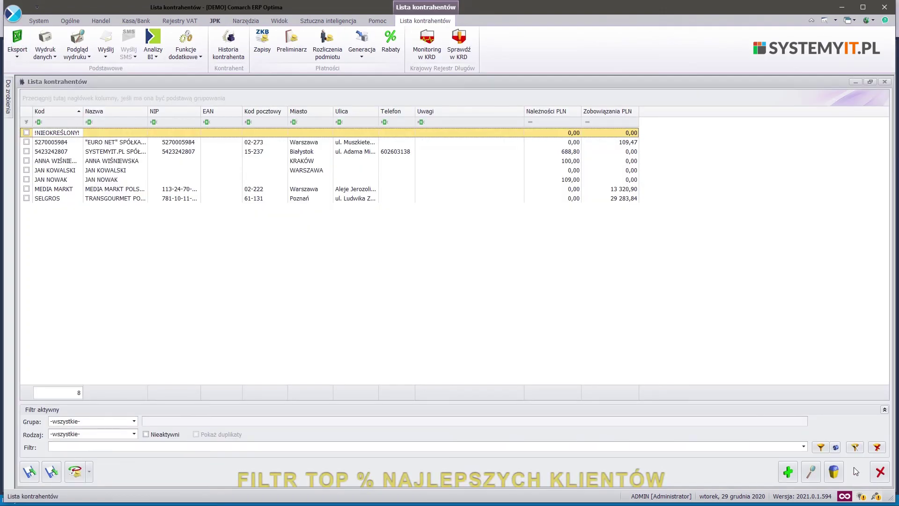
click(857, 449)
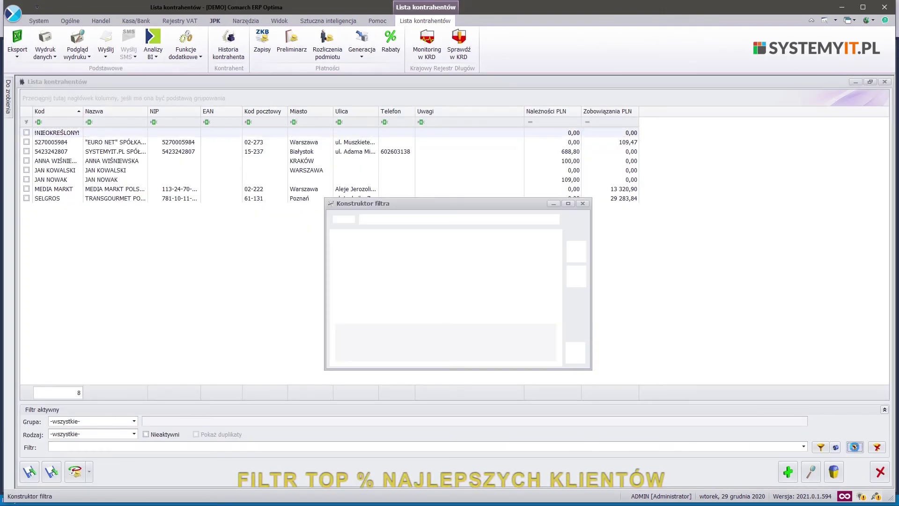
click(416, 218)
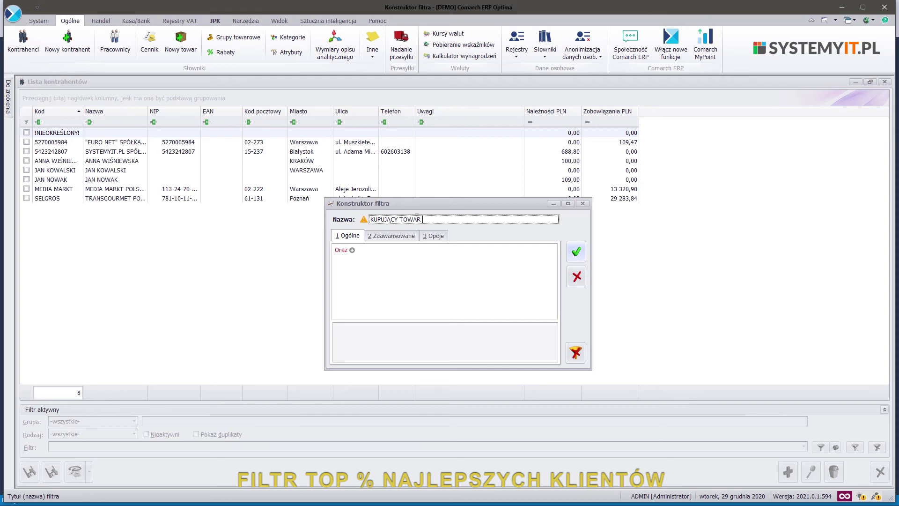
text(KUPUJĄCY TOWAR O NAZWIE)
click(393, 236)
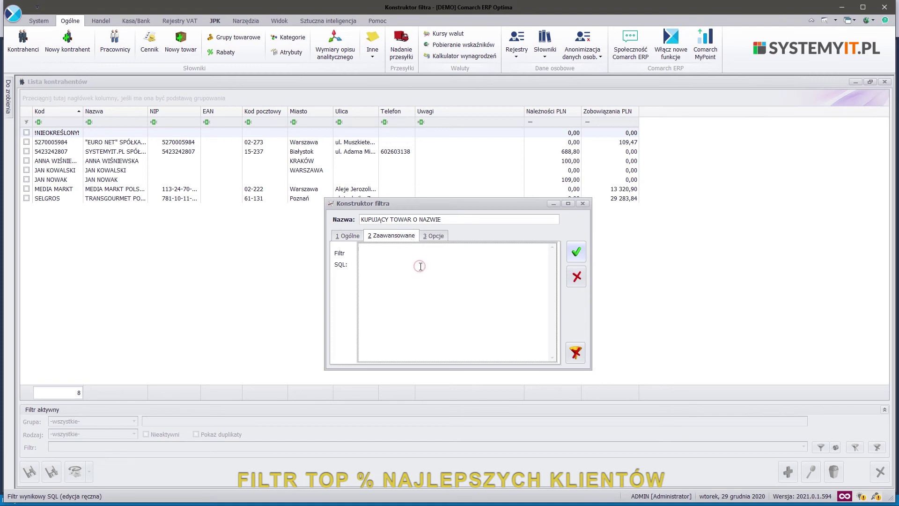
text(@PAR ?@S20|Nazwa_towaru|&Nazwa_towaru:"@? PAR@ Knt_KntId in ( SELECT CDN.TraNag.TrN_PodID FROM CDN.TraNag INNER JOIN CDN.TraElem ON CDN.TraNag.TrN_TrNID = CDN.TraElem.TrE_TrNId WHERE (CDN.TraElem.TrE_TwrNazwa LIKE '%' + ??_QNazwa_towaru + '%') AND (CDN.TraNag.TrN_TypDokumentu IN (302, 305)) ))
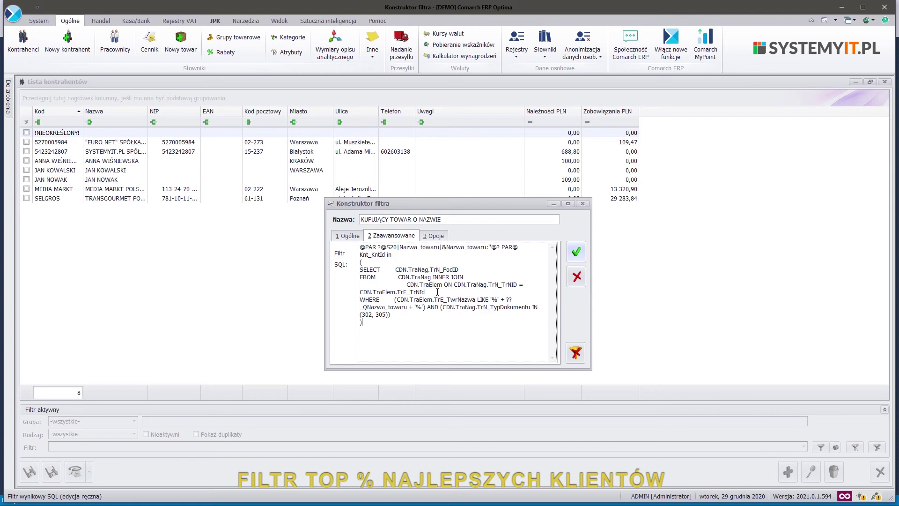
click(580, 252)
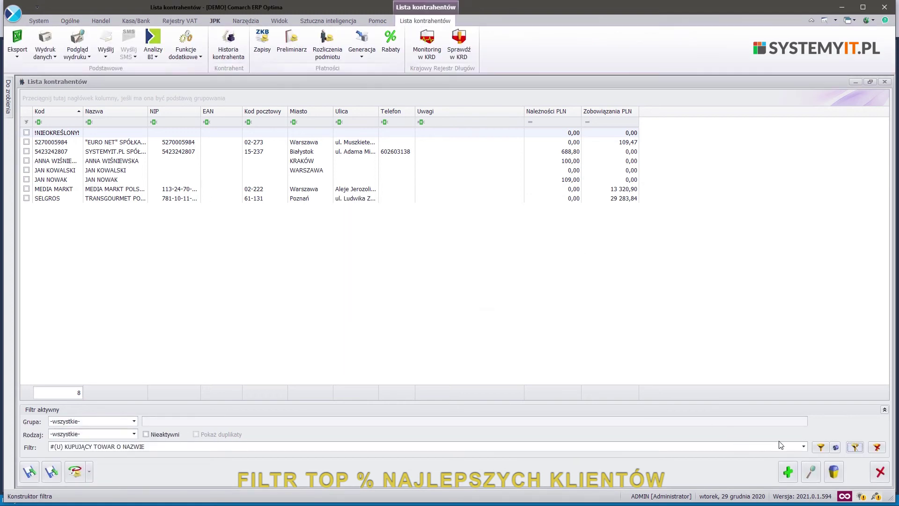
Apply the buyer filter to the contractor list with Nazwa_towaru set to krzesło.
click(821, 447)
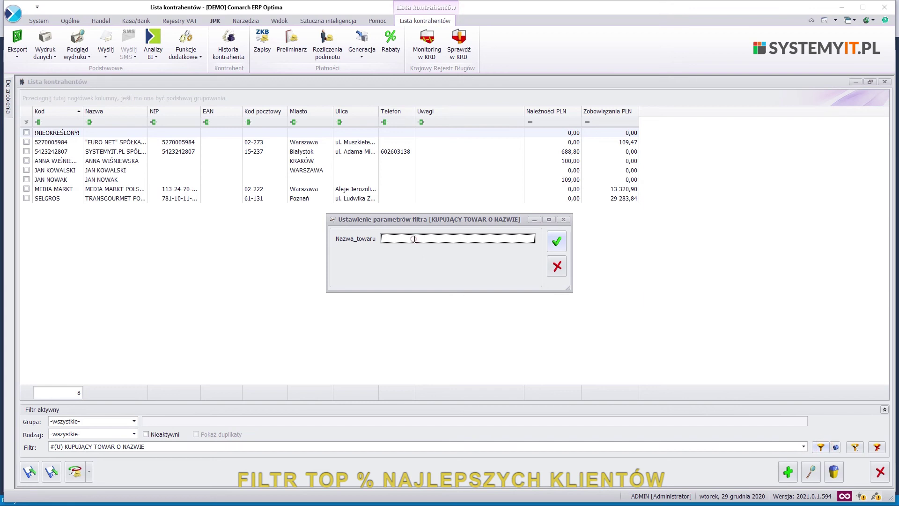
text(krzesło)
key(Return)
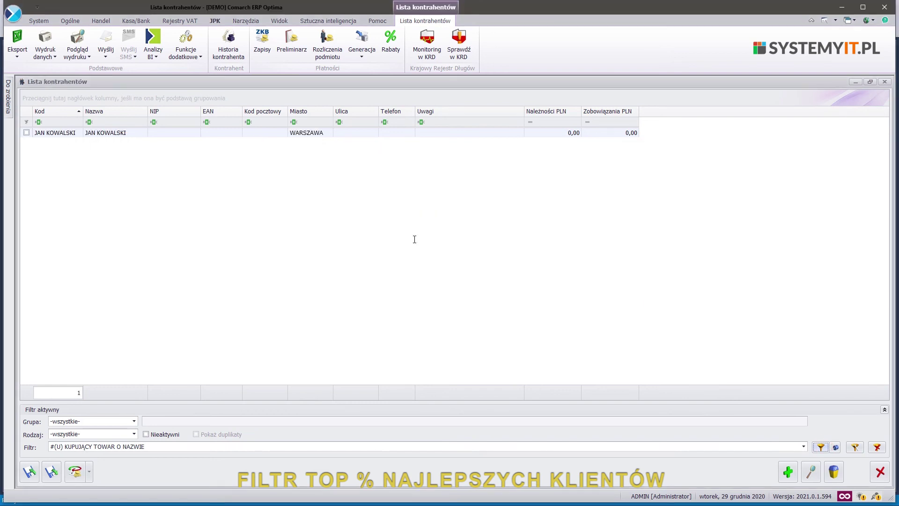
Load the filtered contractor's transaction history and check the items on invoice FS/4/2020, closing all the windows.
click(325, 135)
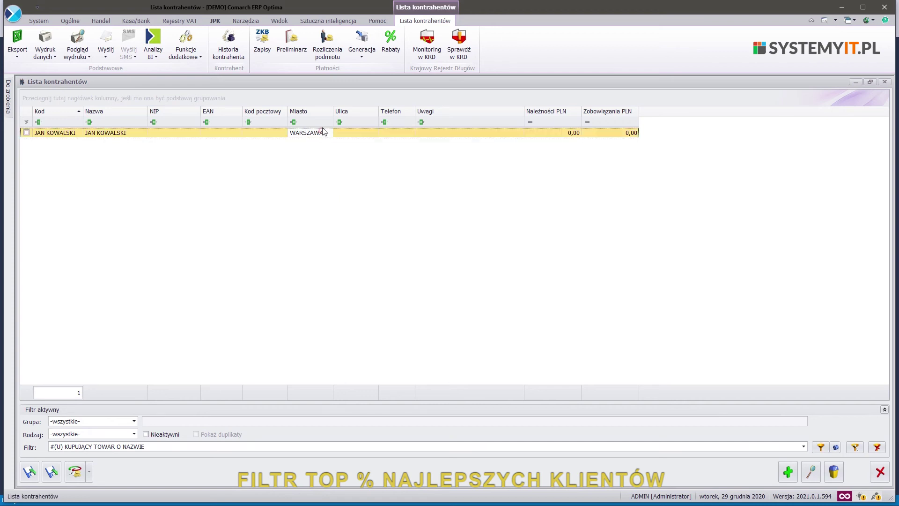
click(237, 49)
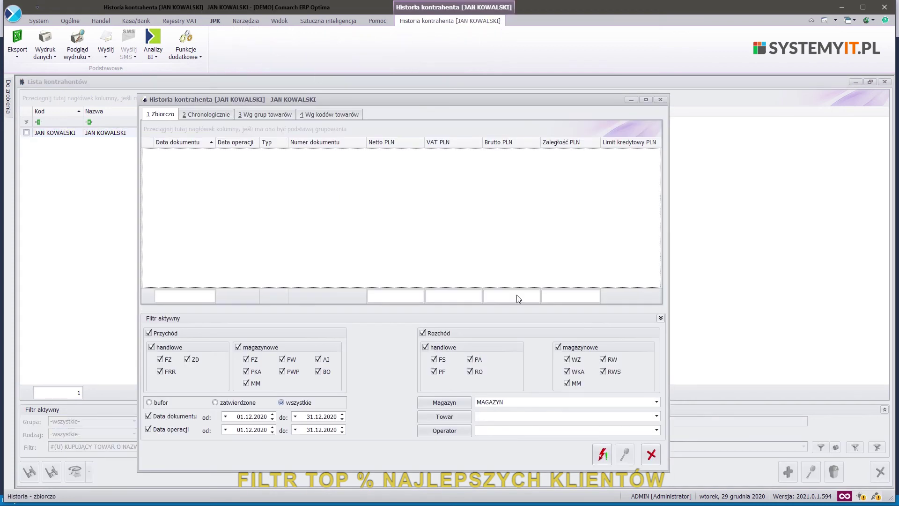
click(601, 463)
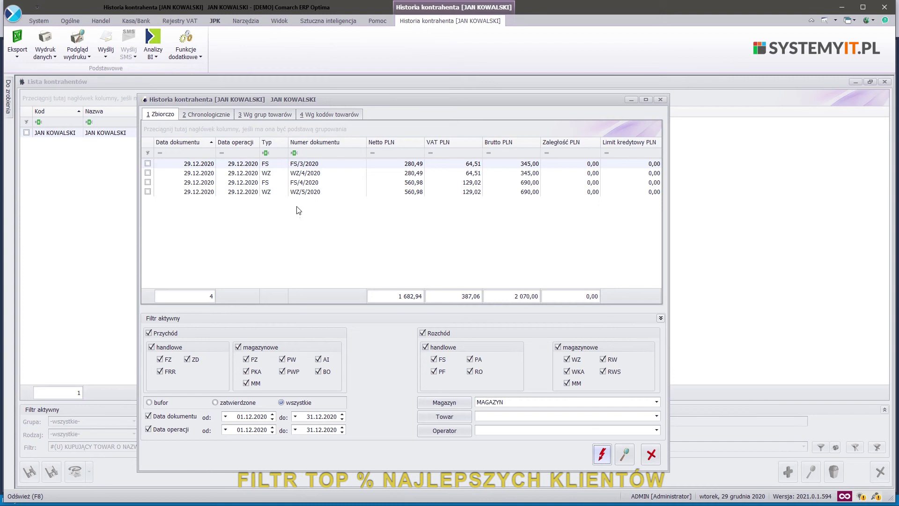
click(305, 183)
click(626, 456)
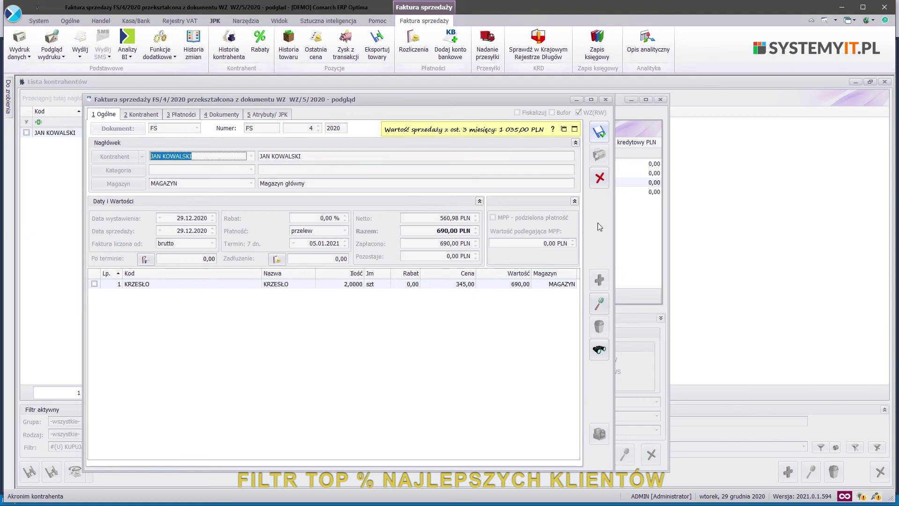
click(598, 182)
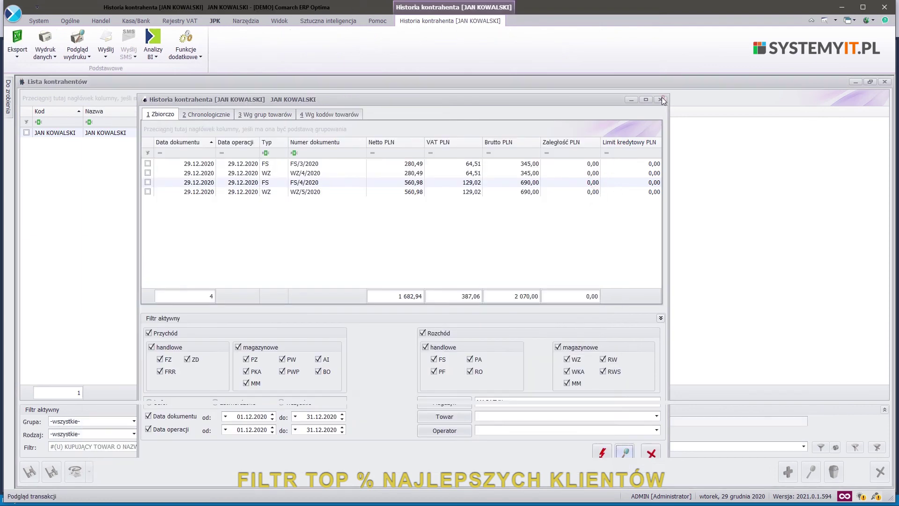
click(661, 100)
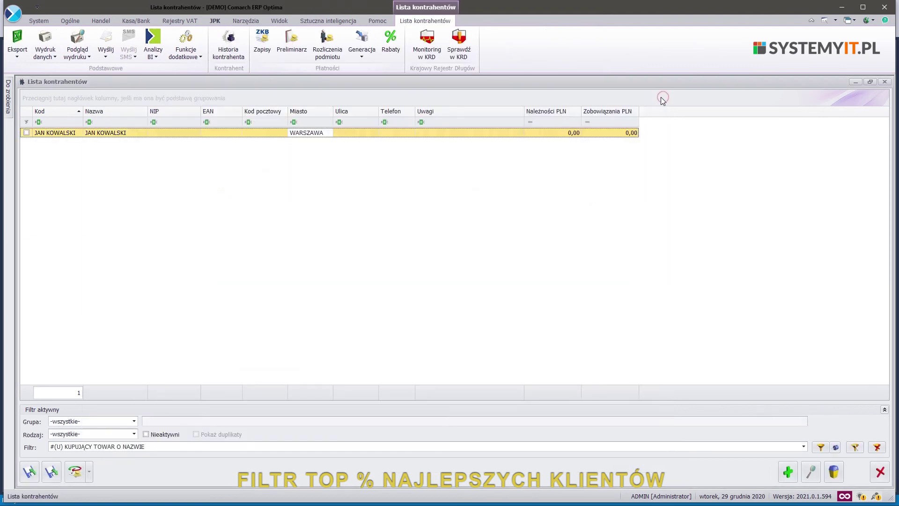
click(884, 82)
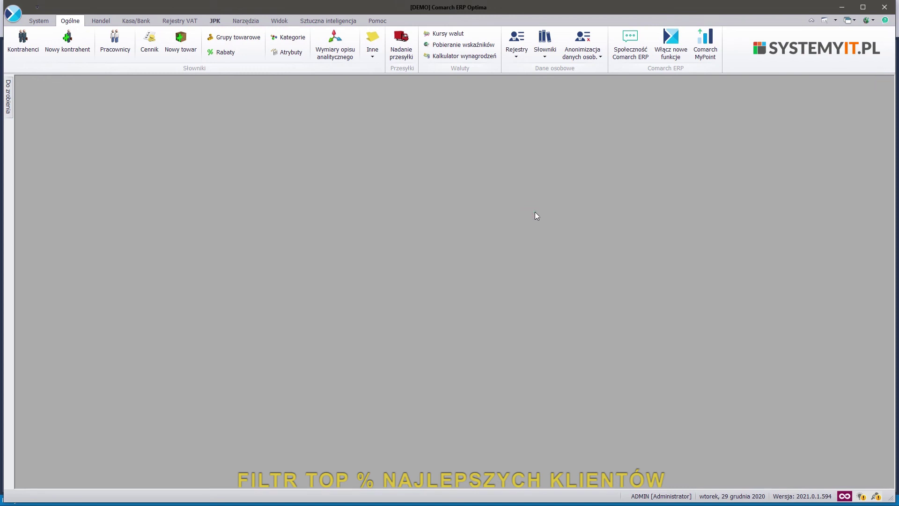
Reopen the contractor list and start a new filter named TOP % NAJLEPSZYCH KLIENTÓW.
click(29, 43)
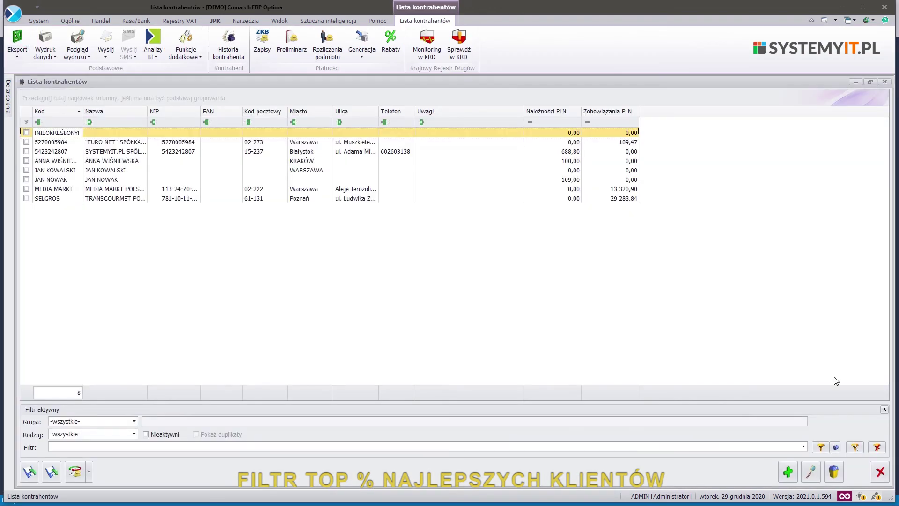
click(855, 448)
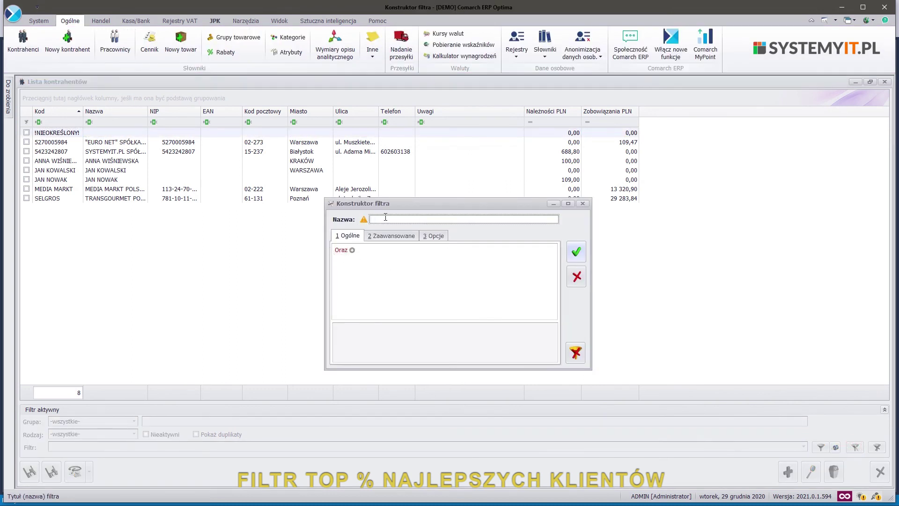
text(TOP % NAJLEPSZYCH KLIENTÓW)
click(392, 235)
click(379, 252)
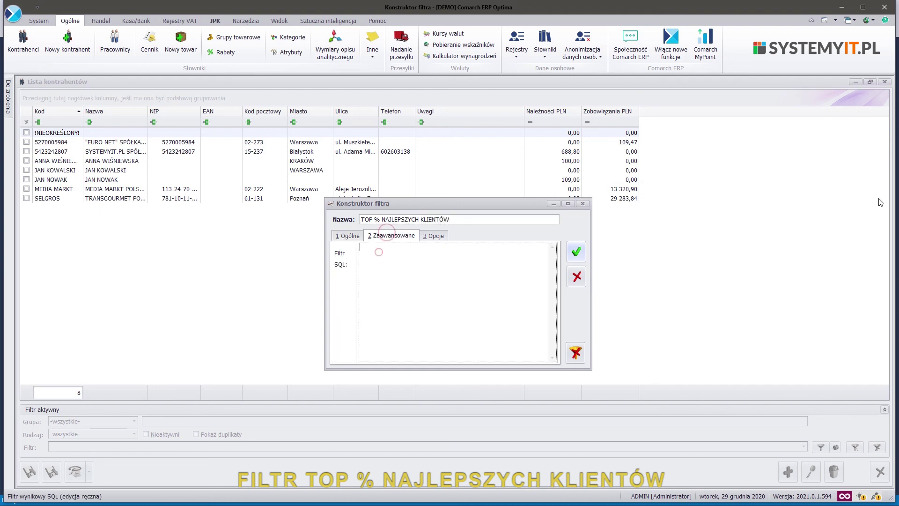
text(@PAR ?@N20|PROCENT|&PROCENT:@? @RL(0) @RH(100) PAR@ Knt_KntId in ( SELECT	TOP (??PROCENT) PERCENT TrN_PodID FROM	CDN.TraNag WHERE	(TrN_TypDokumentu IN (302)) GROUP BY TrN_PodID ORDER BY SUM(TrN_RazemNetto) DESC ))
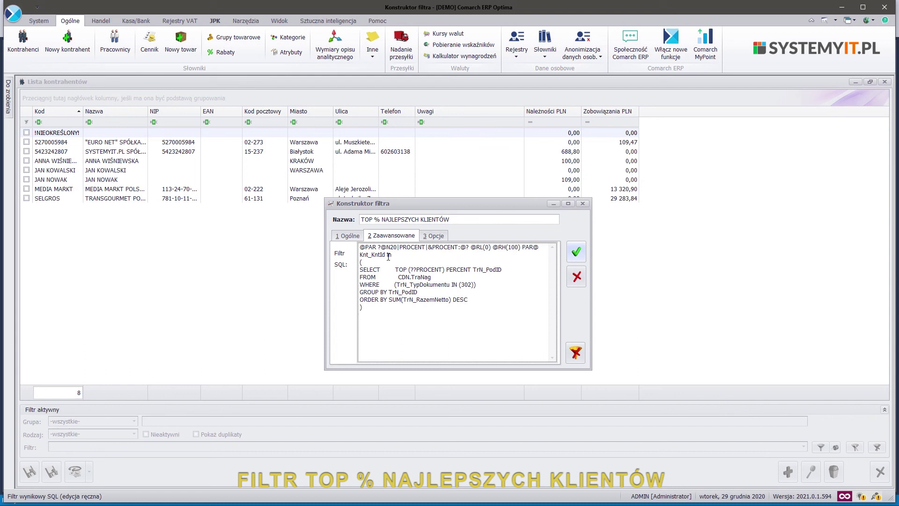
Save the TOP % NAJLEPSZYCH KLIENTÓW filter and apply it to the contractor list with PROCENT set to 1.
click(576, 253)
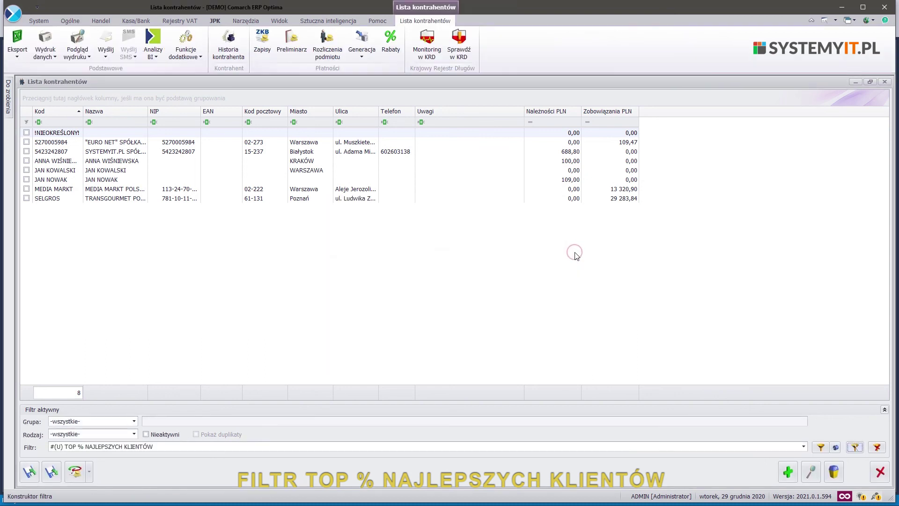
click(822, 449)
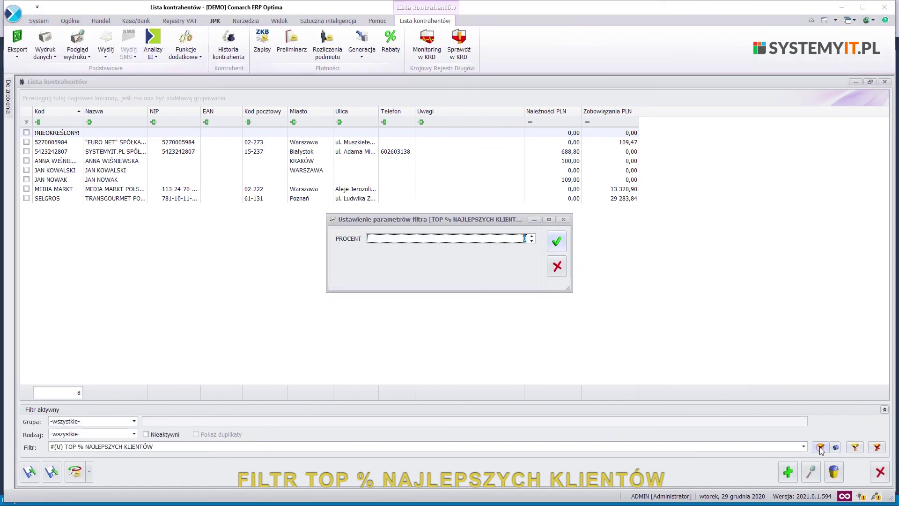
text(1)
click(562, 242)
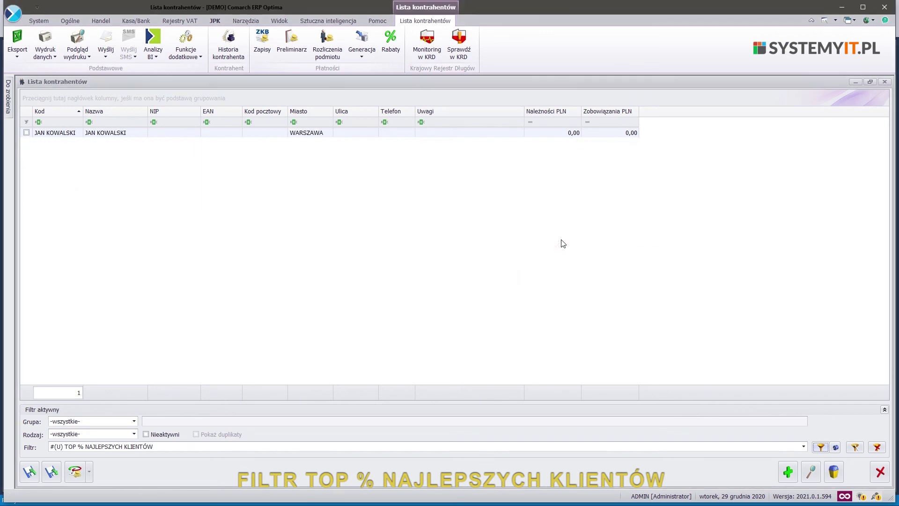
Reapply the best-customers filter with PROCENT set to 50, and close the contractor list.
click(820, 447)
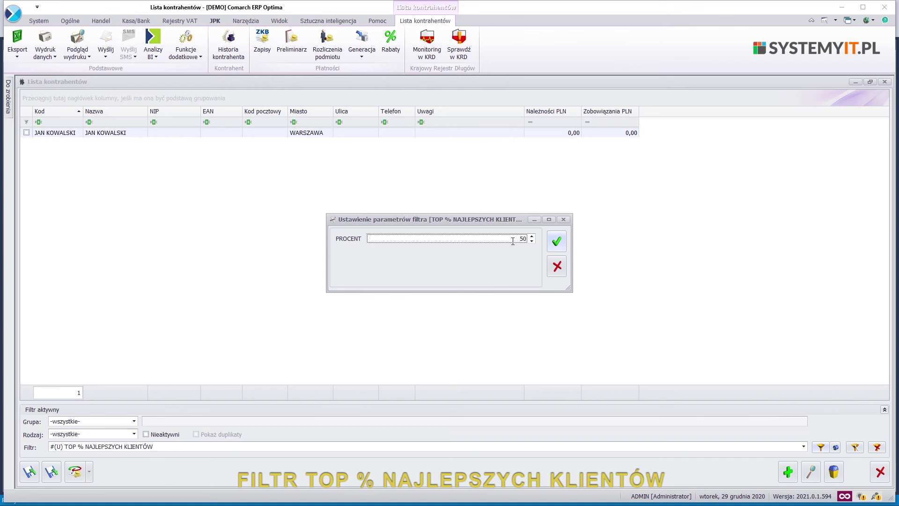
text(50)
key(Return)
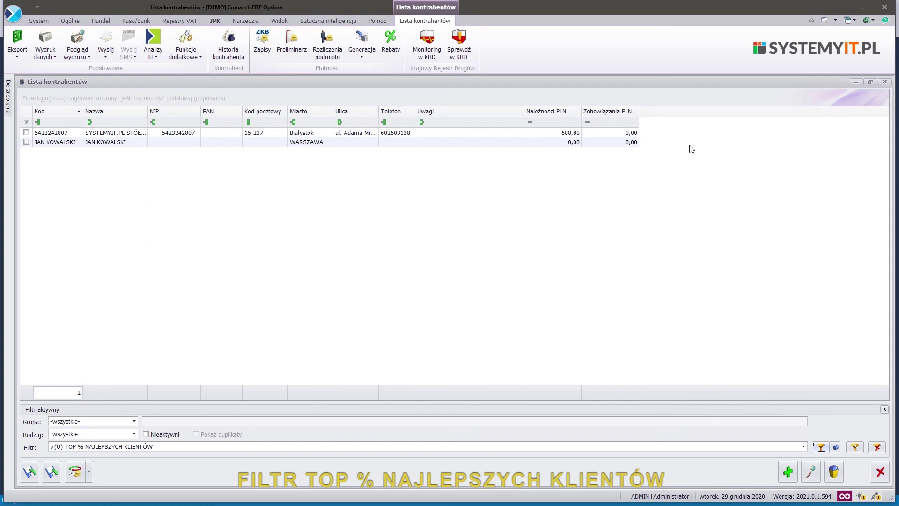
click(885, 82)
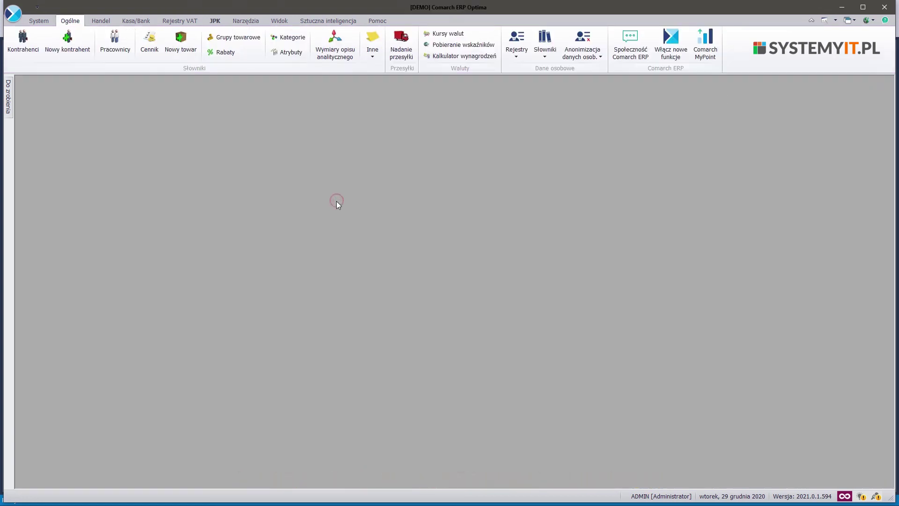